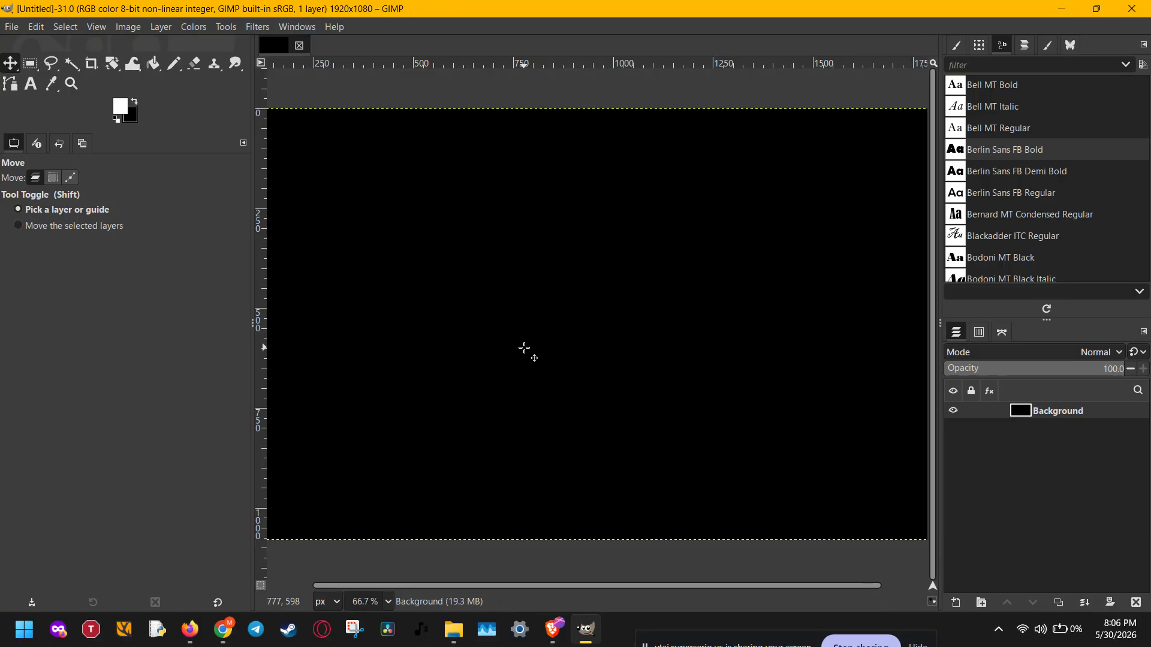
# Step: Add the text "Metal" on the canvas in white Berlin Sans FB Bold at 452 px
pyautogui.click(20, 82)
pyautogui.click(29, 85)
pyautogui.click(414, 267)
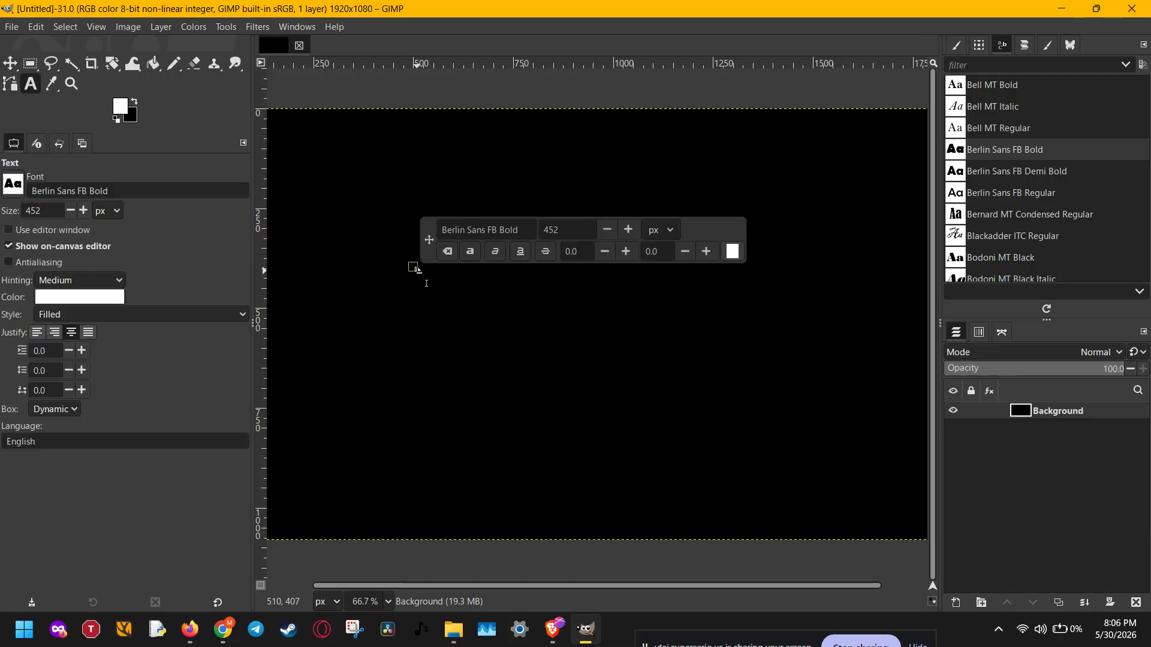
pyautogui.write('Met')
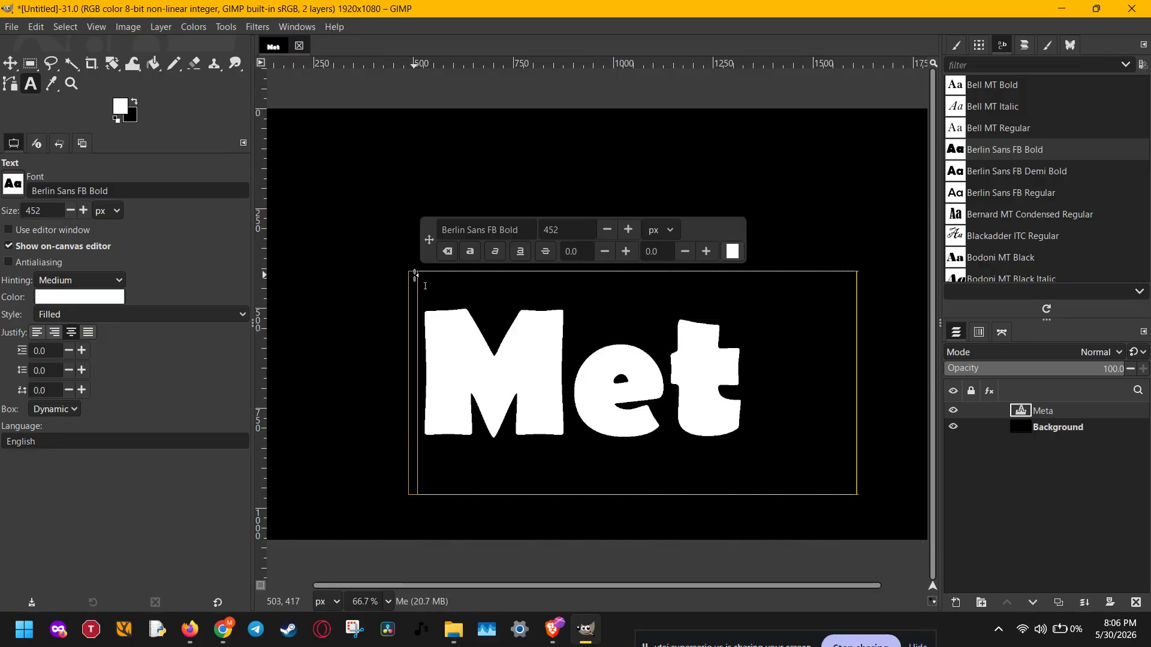
pyautogui.write('al')
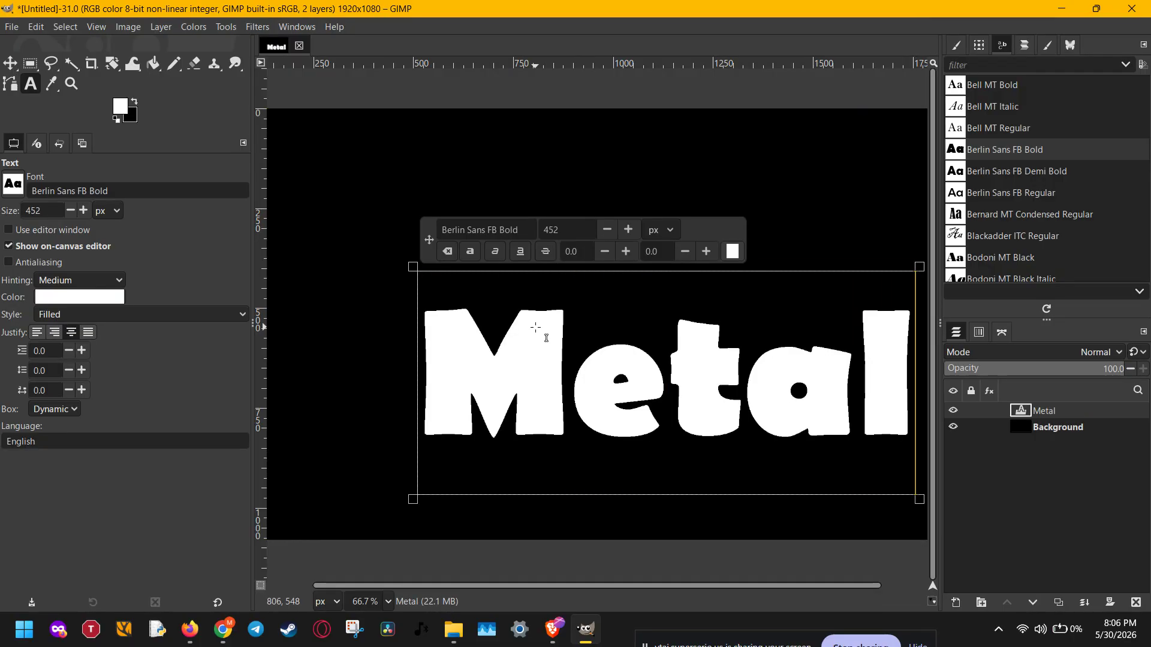
# Step: Move the "Metal" text to roughly the centre of the black canvas
pyautogui.keyDown('ctrl'); pyautogui.scroll(-2, 536, 327); pyautogui.keyUp('ctrl')
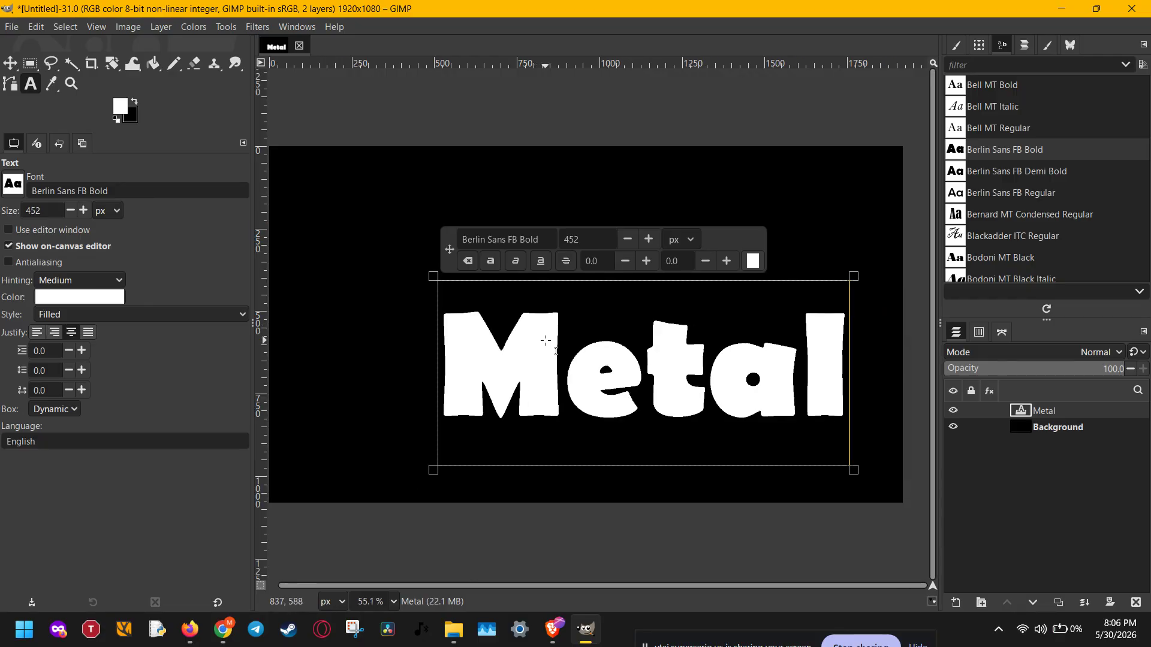
pyautogui.moveTo(545, 340); pyautogui.dragTo(505, 341)
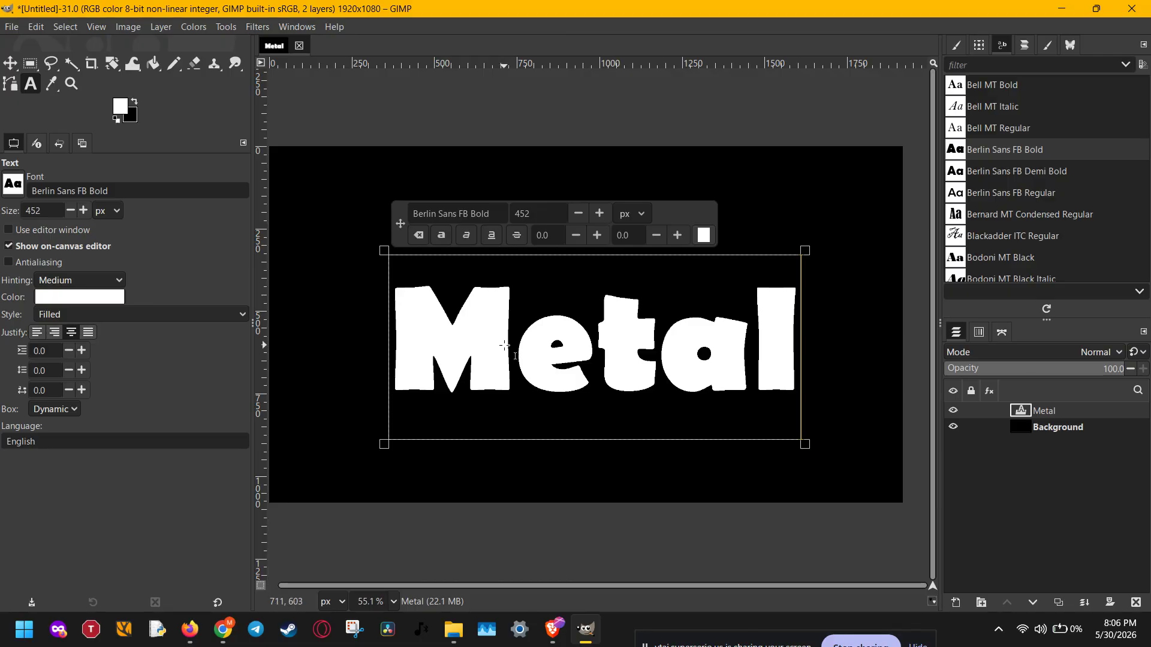
pyautogui.scroll(2, 504, 345)
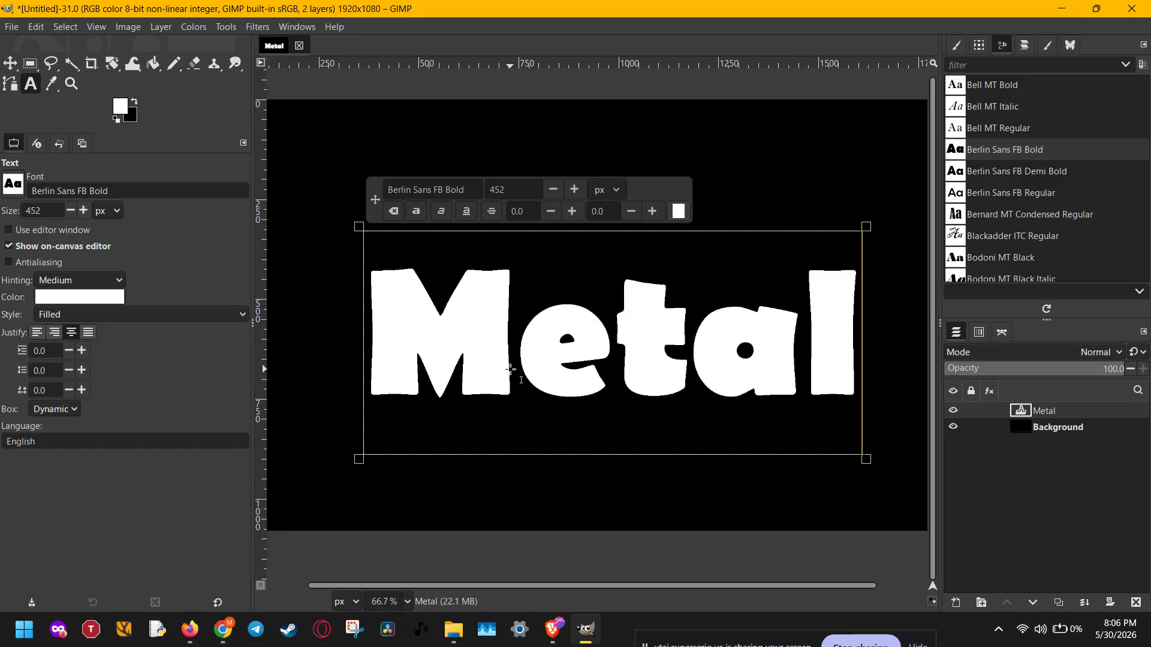
# Step: Create a selection from the alpha of the "Metal" text layer
pyautogui.rightClick(1070, 411)
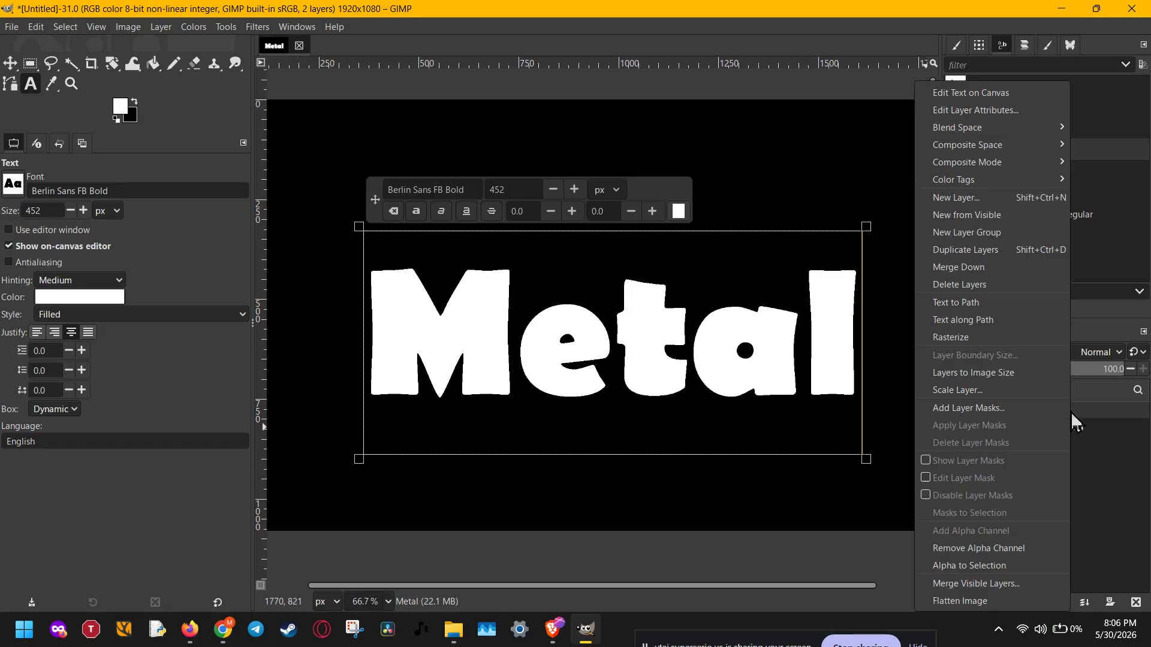
pyautogui.click(981, 565)
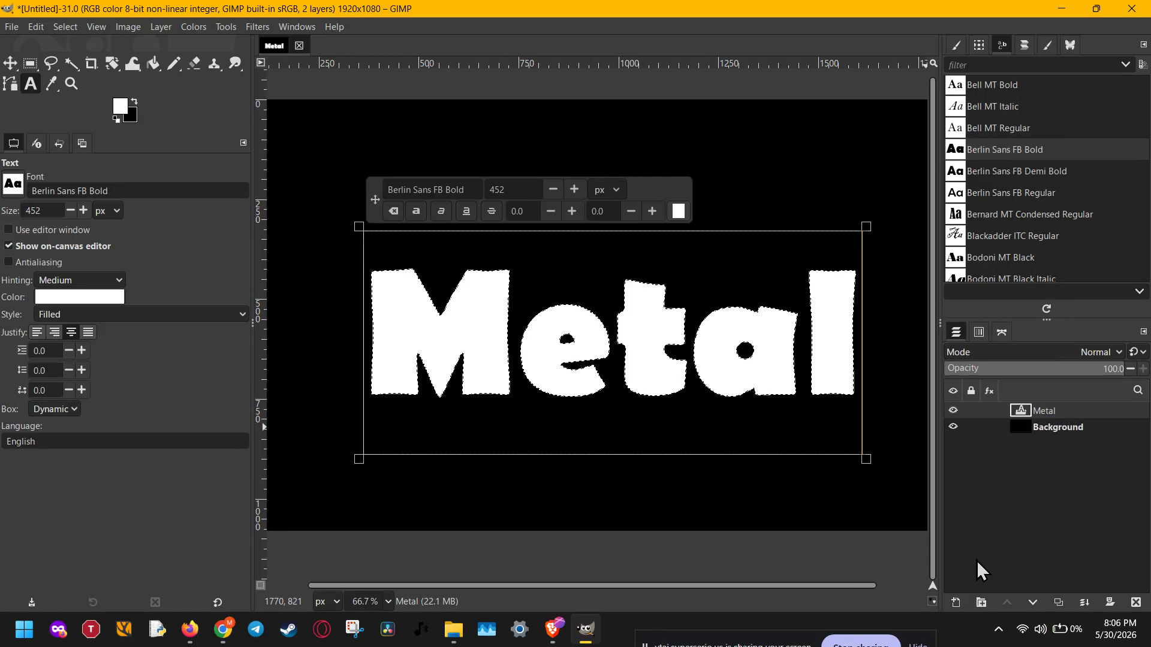
pyautogui.click(953, 426)
pyautogui.click(953, 426)
pyautogui.scroll(-2, 808, 430)
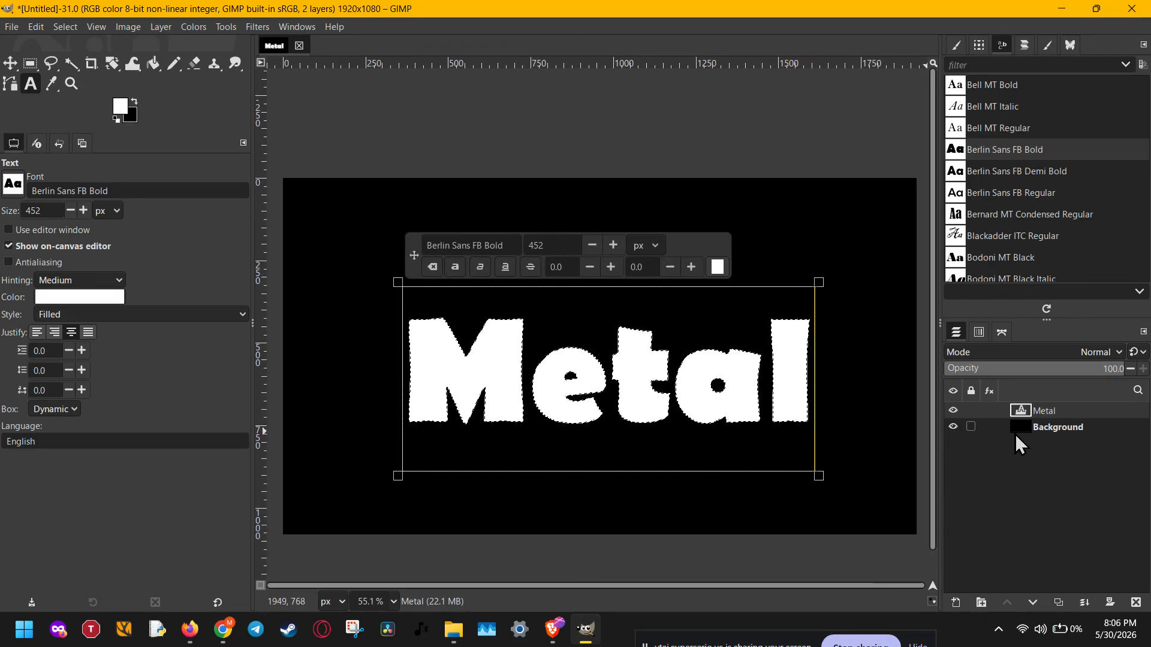
# Step: Fill the letter selection on the Background layer with a vertical linear "Metallic Something" gradient and hide the text layer
pyautogui.click(1047, 429)
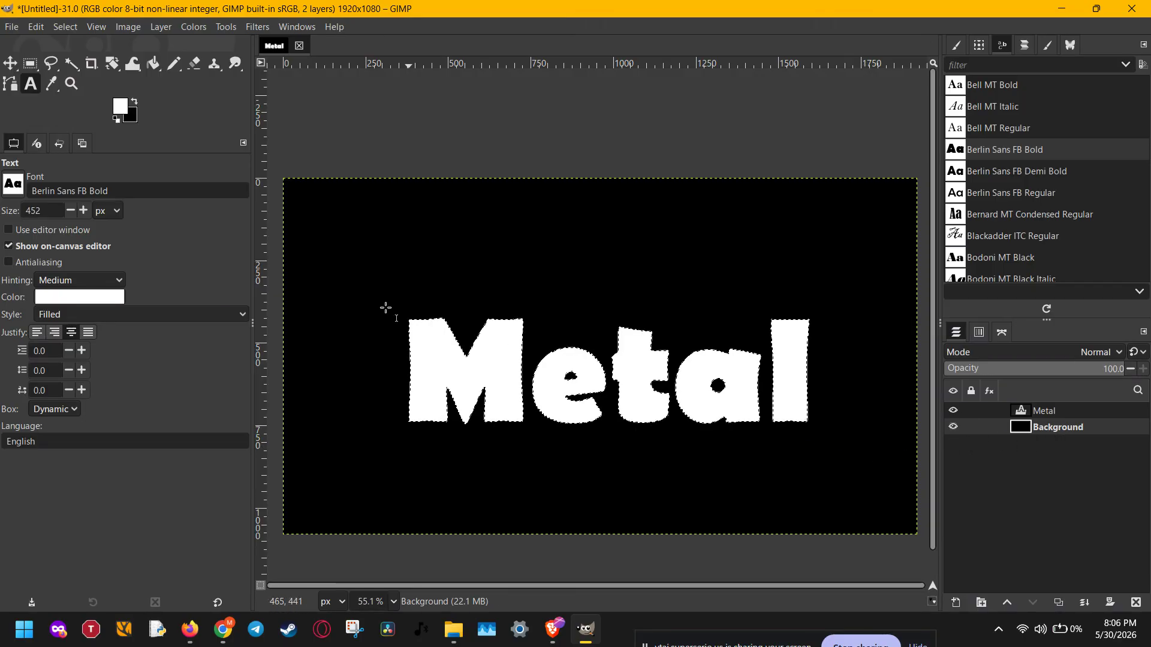
pyautogui.press('g')
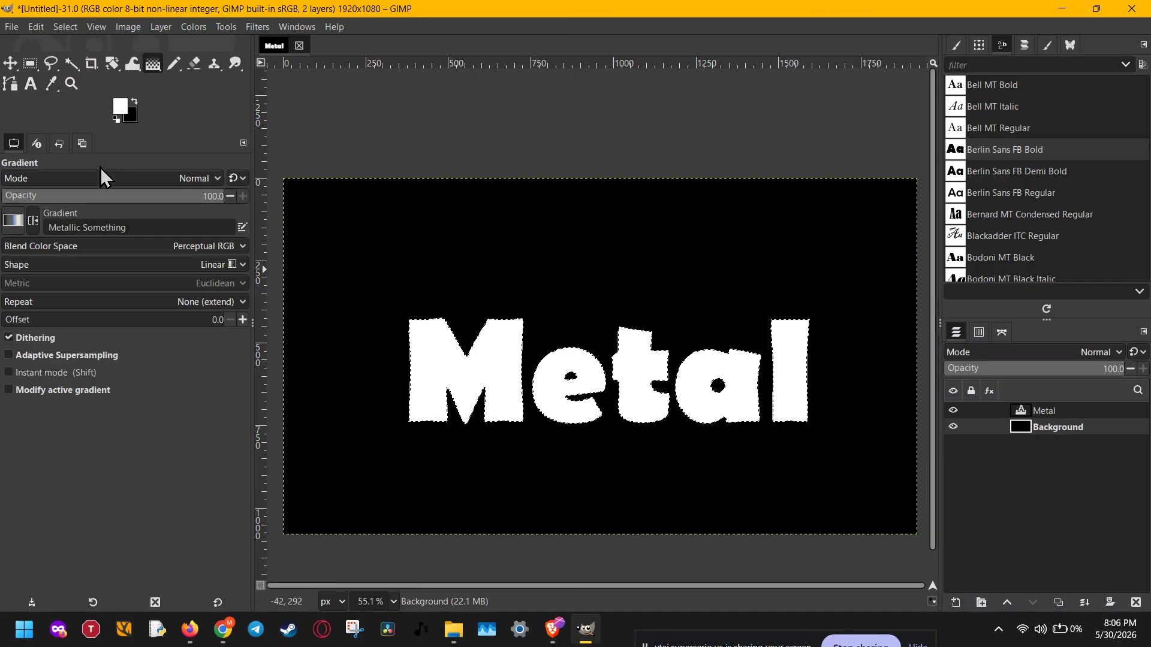
pyautogui.click(81, 229)
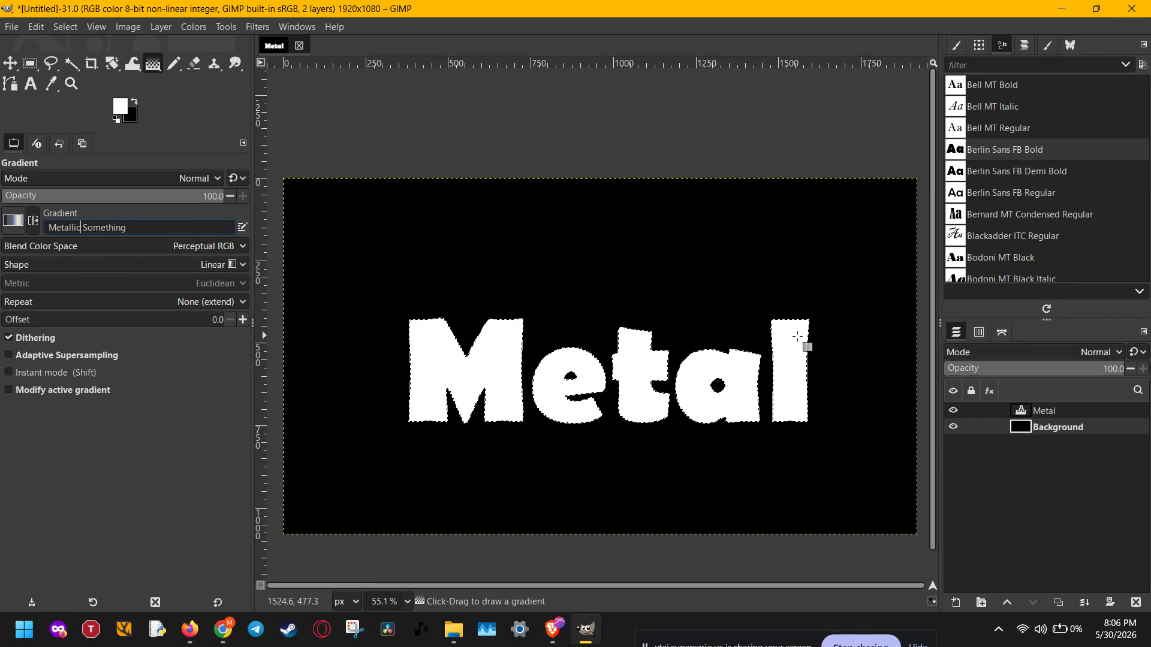
pyautogui.moveTo(836, 322); pyautogui.dragTo(835, 425)
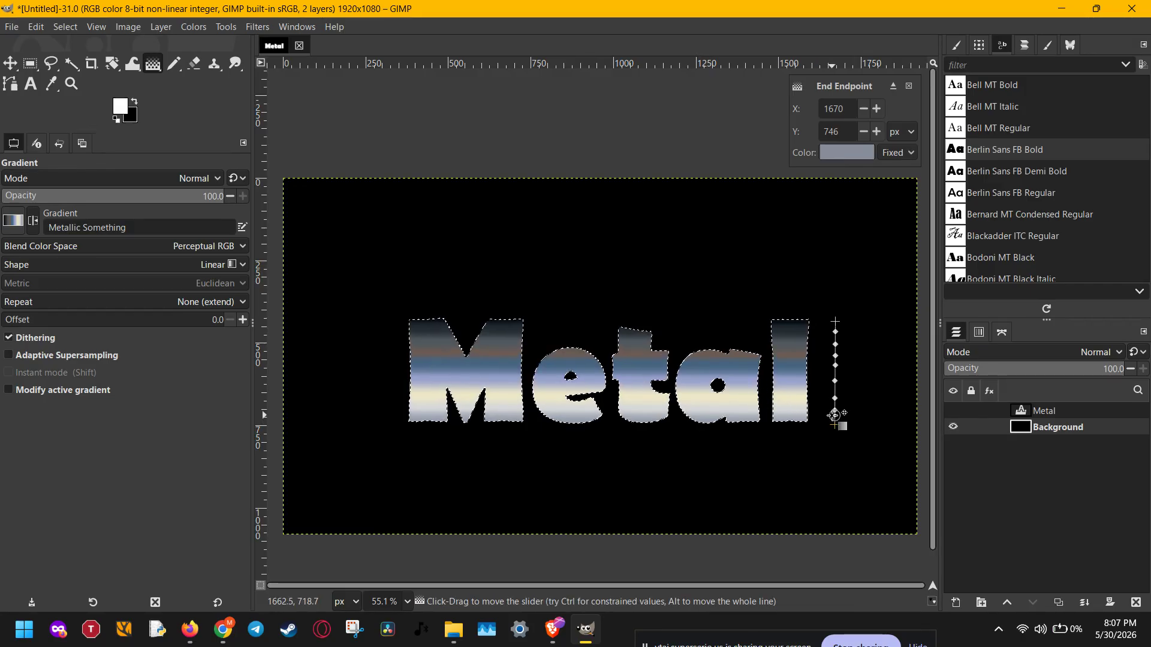
# Step: Reposition the gradient diagonally across the letters, starting at about 1751, 414 px and ending at about 557, 1029 px
pyautogui.moveTo(835, 425); pyautogui.dragTo(628, 542)
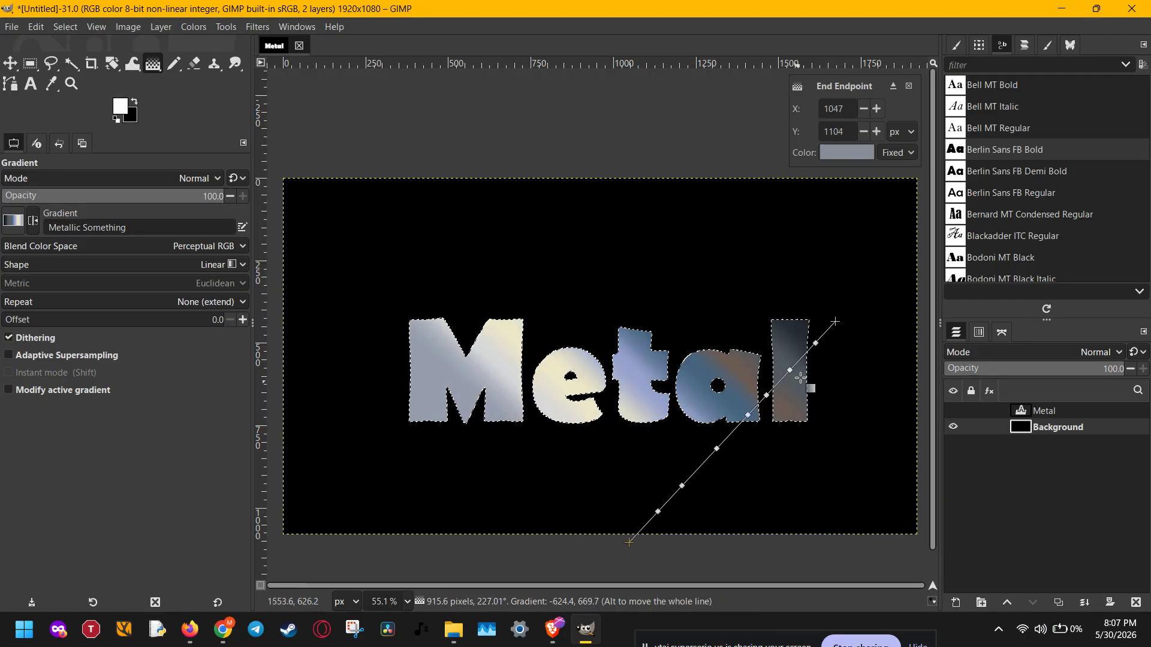
pyautogui.moveTo(835, 325); pyautogui.dragTo(824, 361)
pyautogui.moveTo(629, 542); pyautogui.dragTo(470, 519)
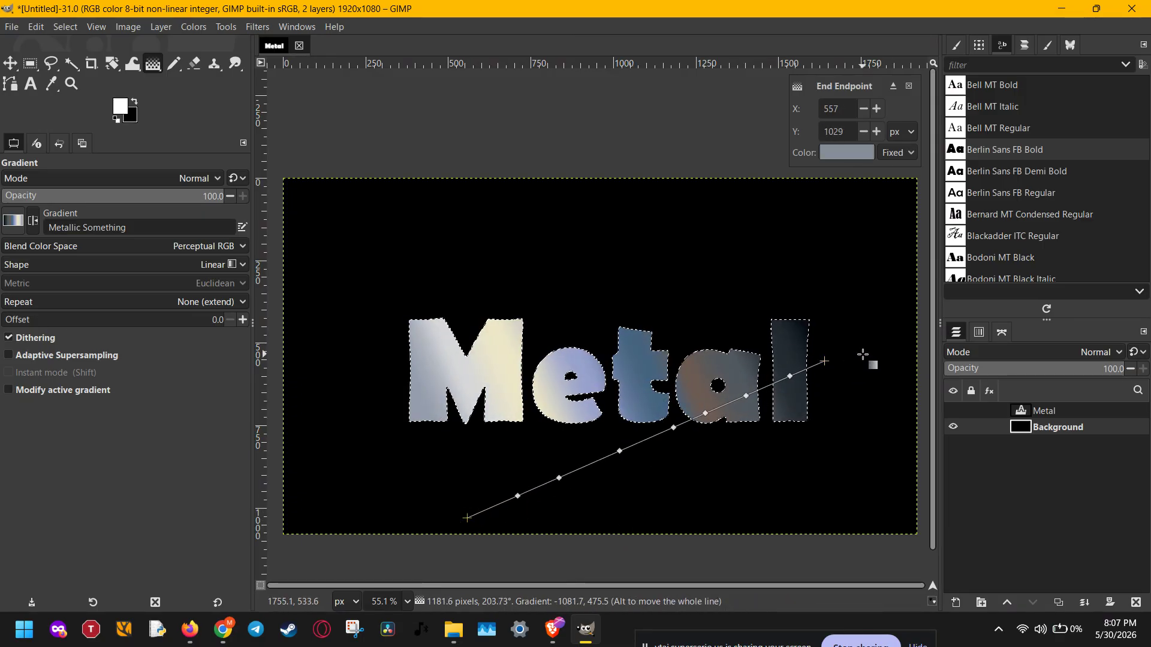
pyautogui.moveTo(823, 361); pyautogui.dragTo(861, 315)
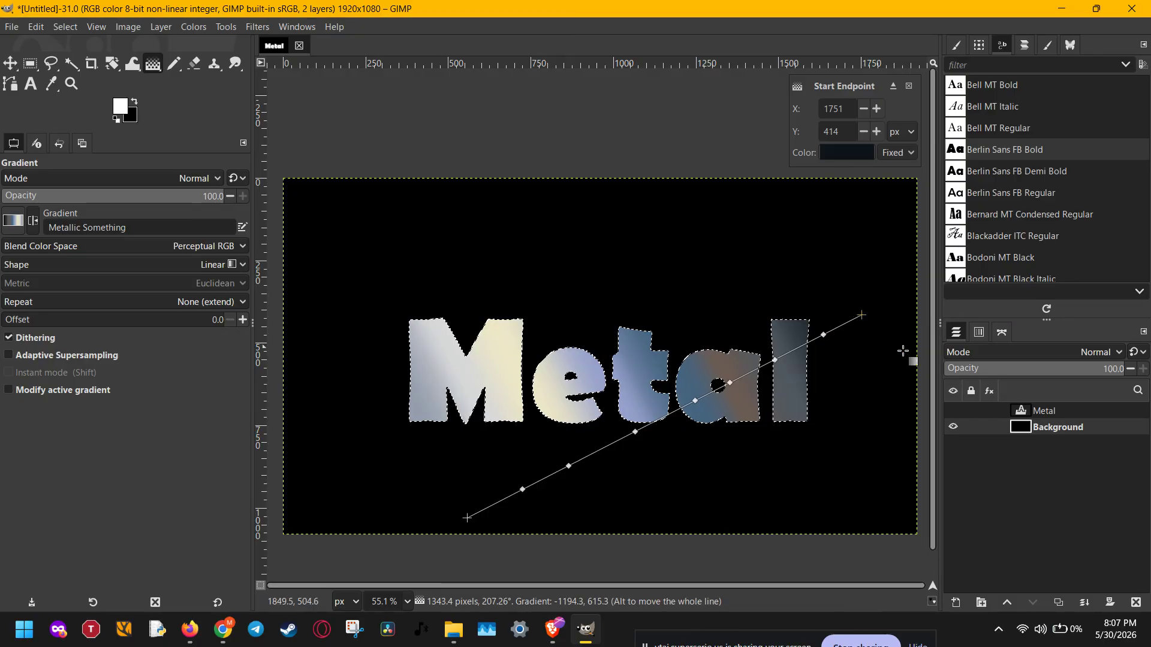
# Step: Apply the Add Bevel filter with a thickness of 10 to the selected letters
pyautogui.click(257, 26)
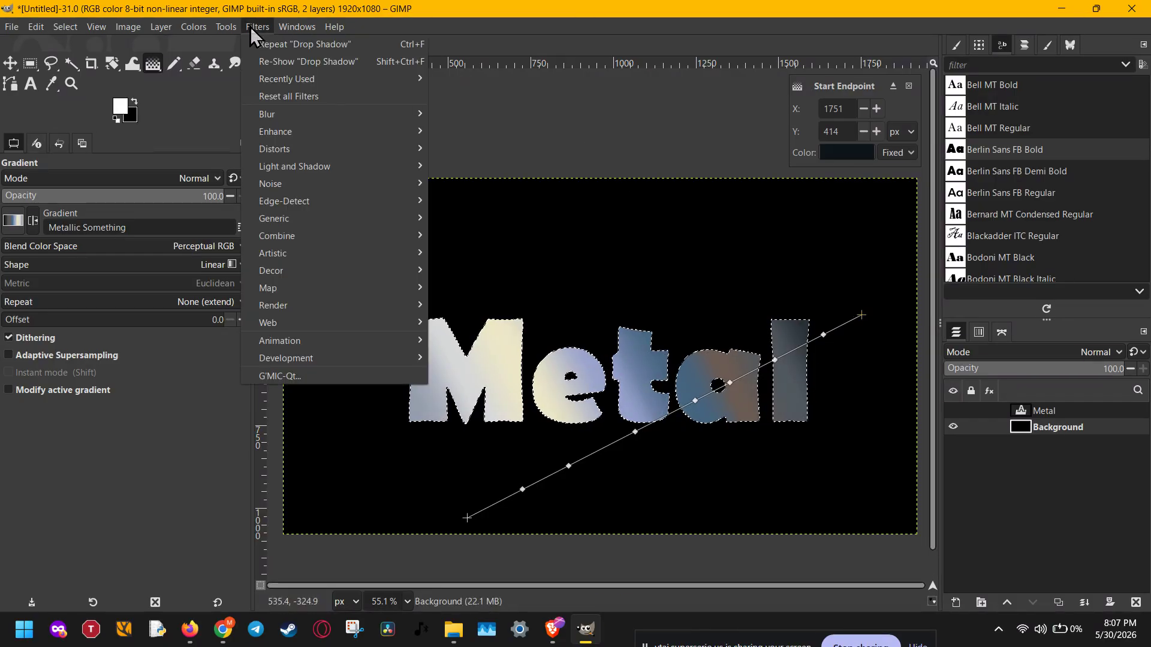
pyautogui.moveTo(276, 276)
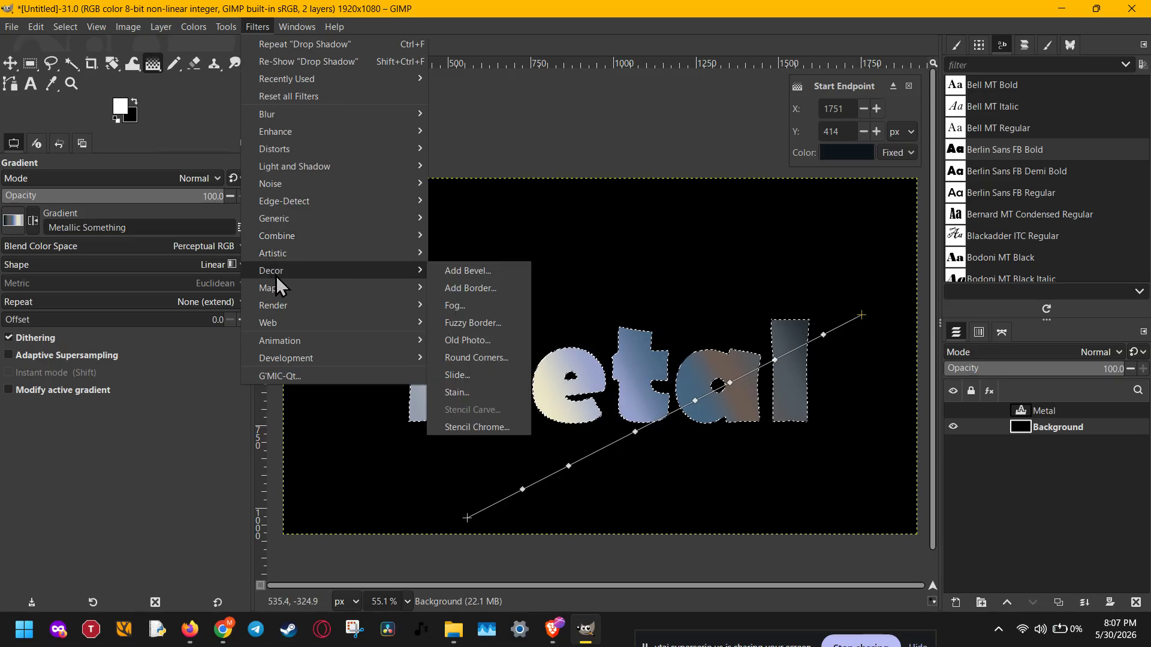
pyautogui.click(487, 274)
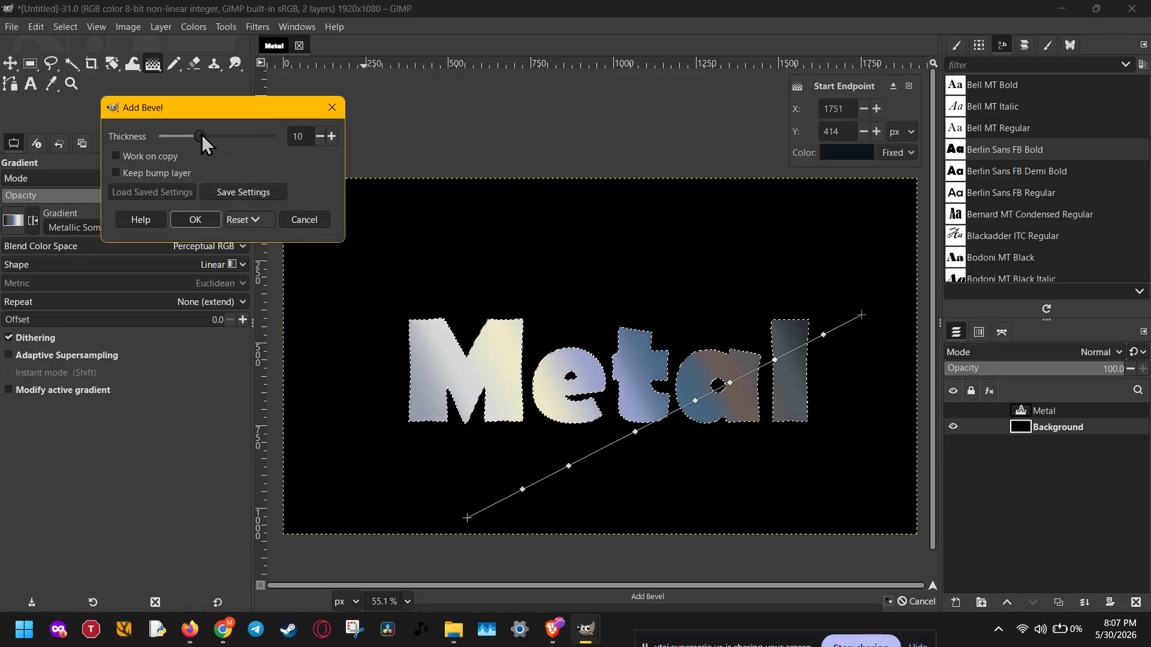
pyautogui.click(215, 220)
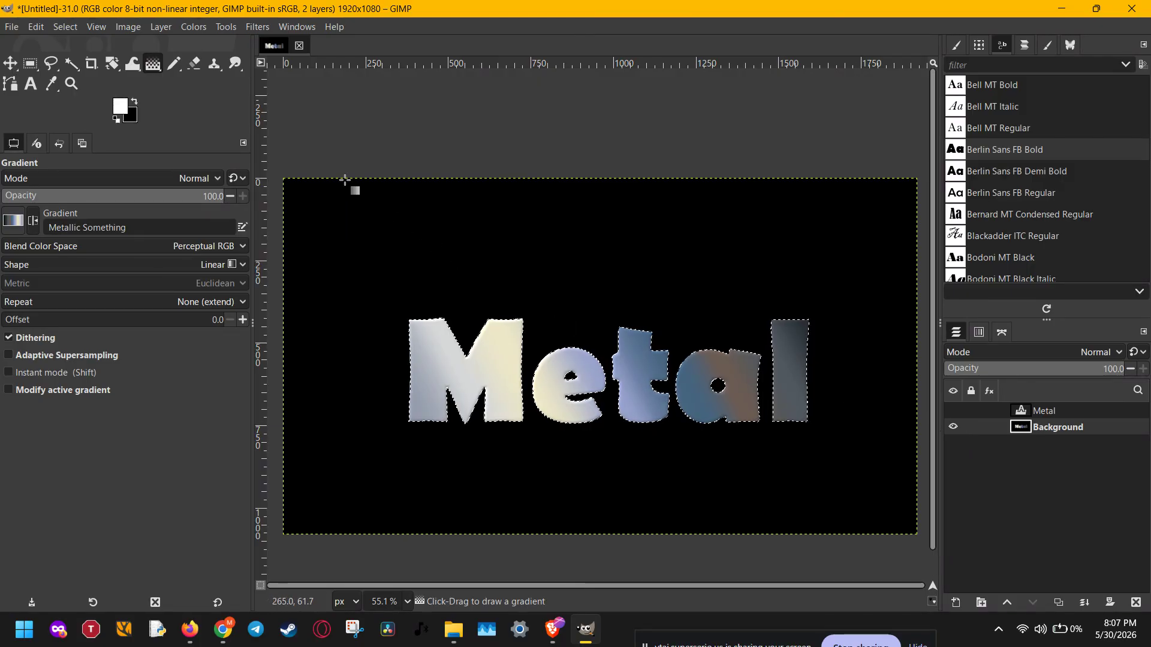
# Step: Clear the selection temporarily to inspect the bevelled letters up close without the selection outline
pyautogui.click(59, 27)
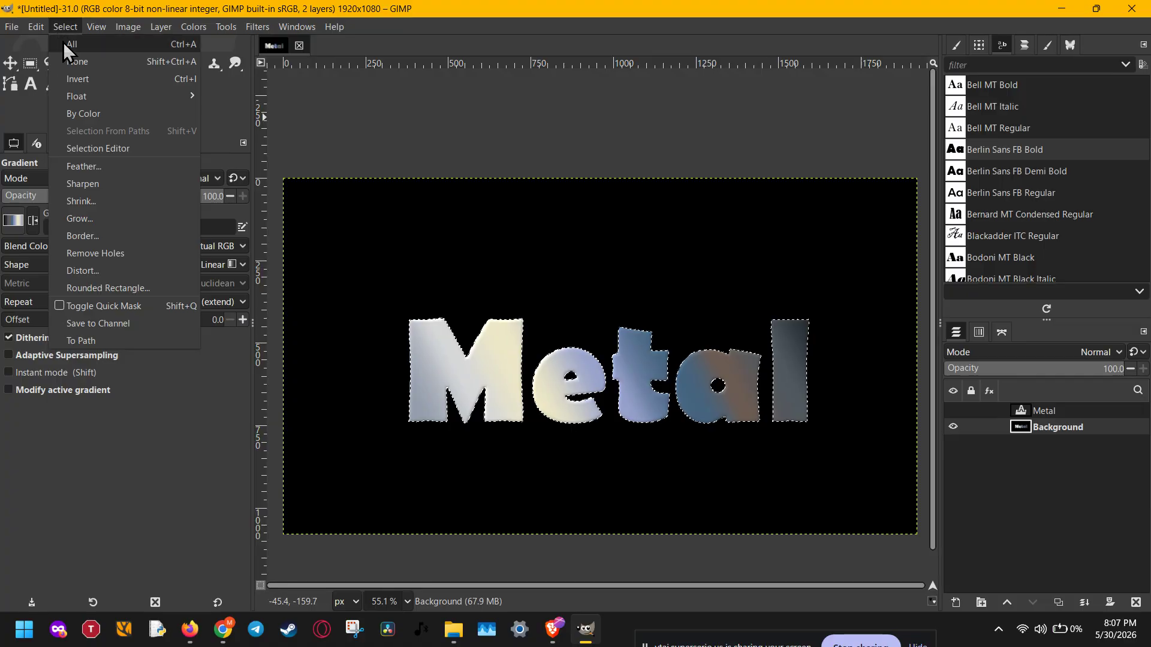
pyautogui.click(66, 58)
pyautogui.scroll(1, 544, 397)
pyautogui.scroll(1, 544, 397)
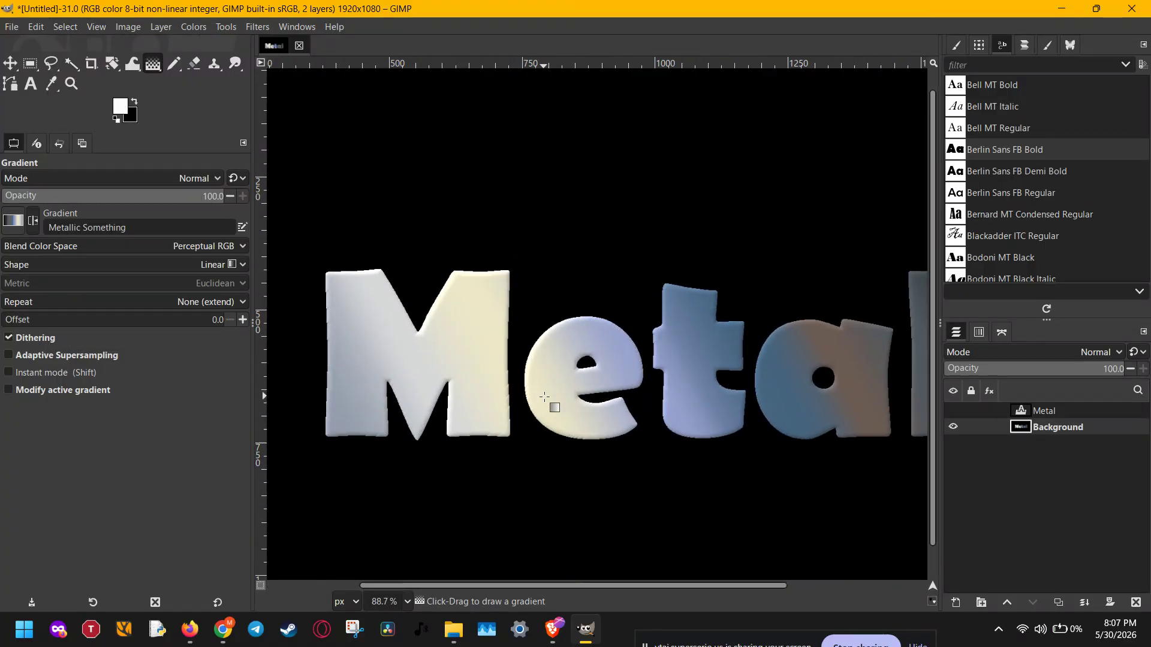
pyautogui.moveTo(689, 377); pyautogui.dragTo(656, 368)
pyautogui.scroll(-2, 689, 378)
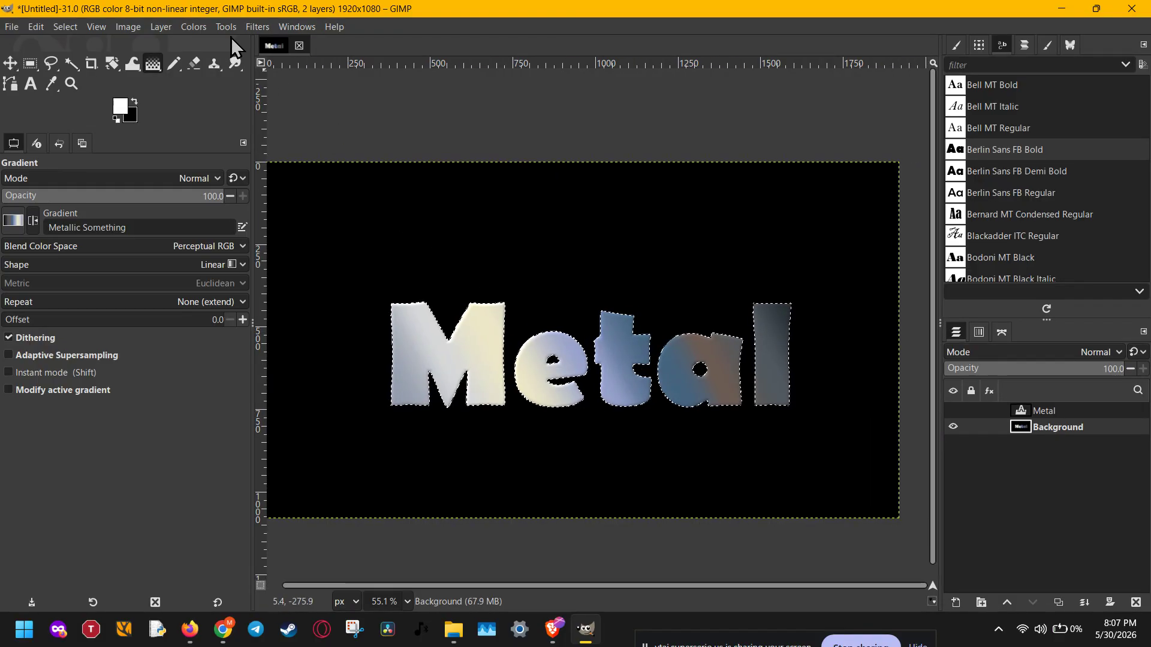
# Step: Raise the letters' contrast with an S-shaped Value curve, lowering the shadows and mapping input 195 to output 214
pyautogui.click(193, 26)
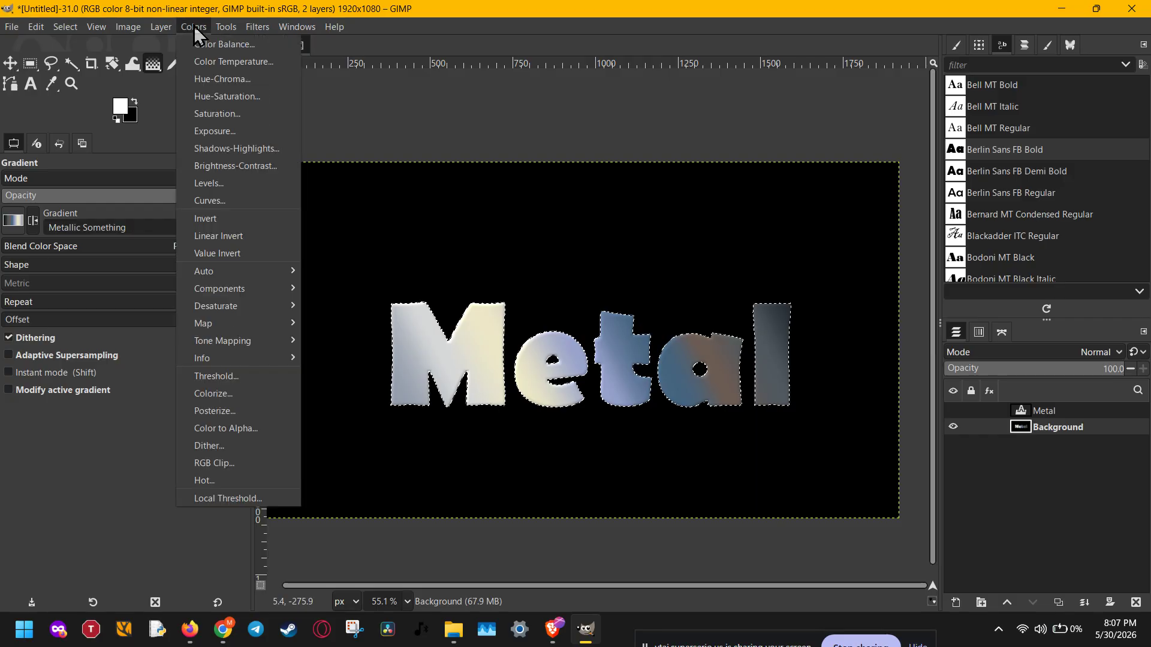
pyautogui.click(204, 201)
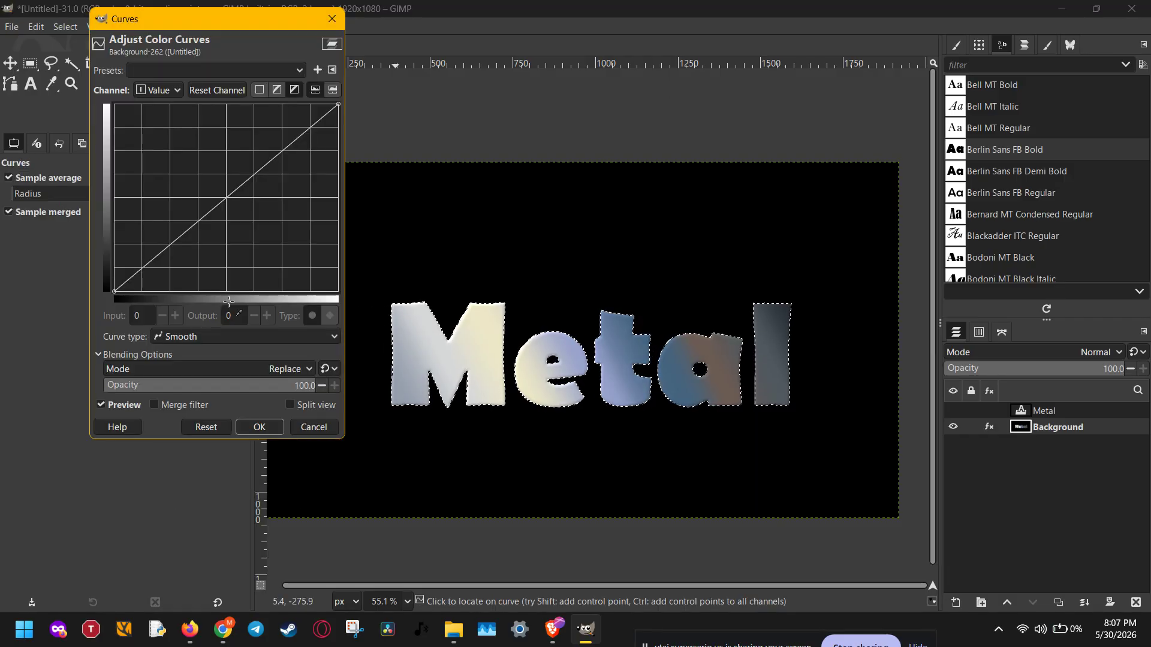
pyautogui.click(160, 278)
pyautogui.click(286, 135)
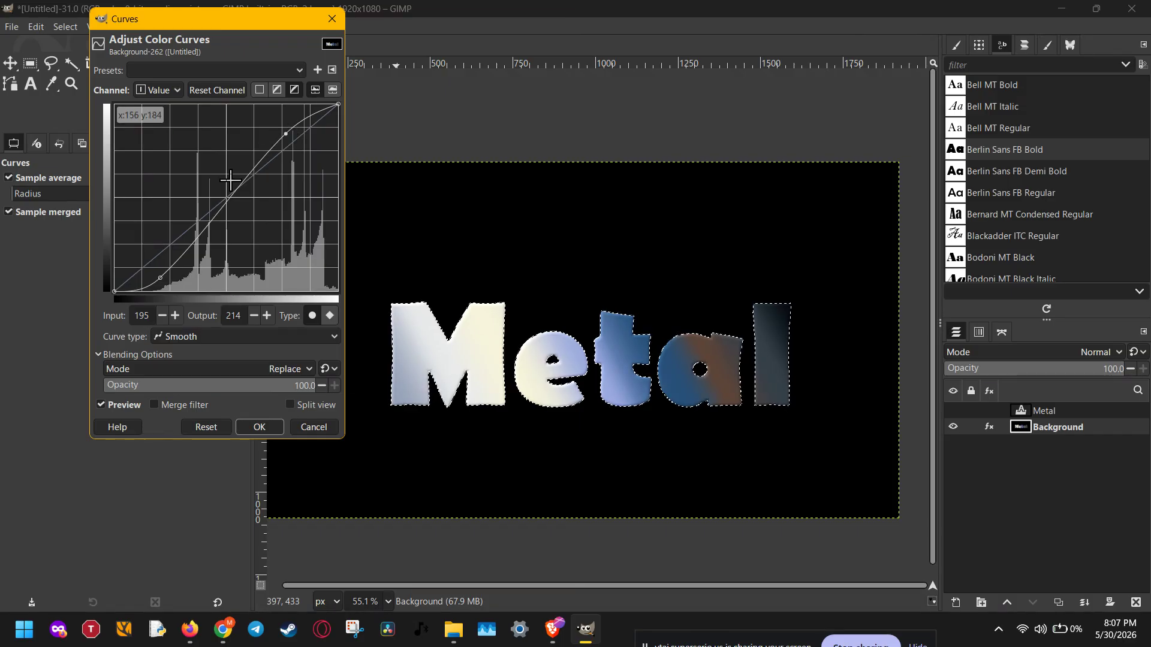
pyautogui.click(259, 427)
pyautogui.press('g')
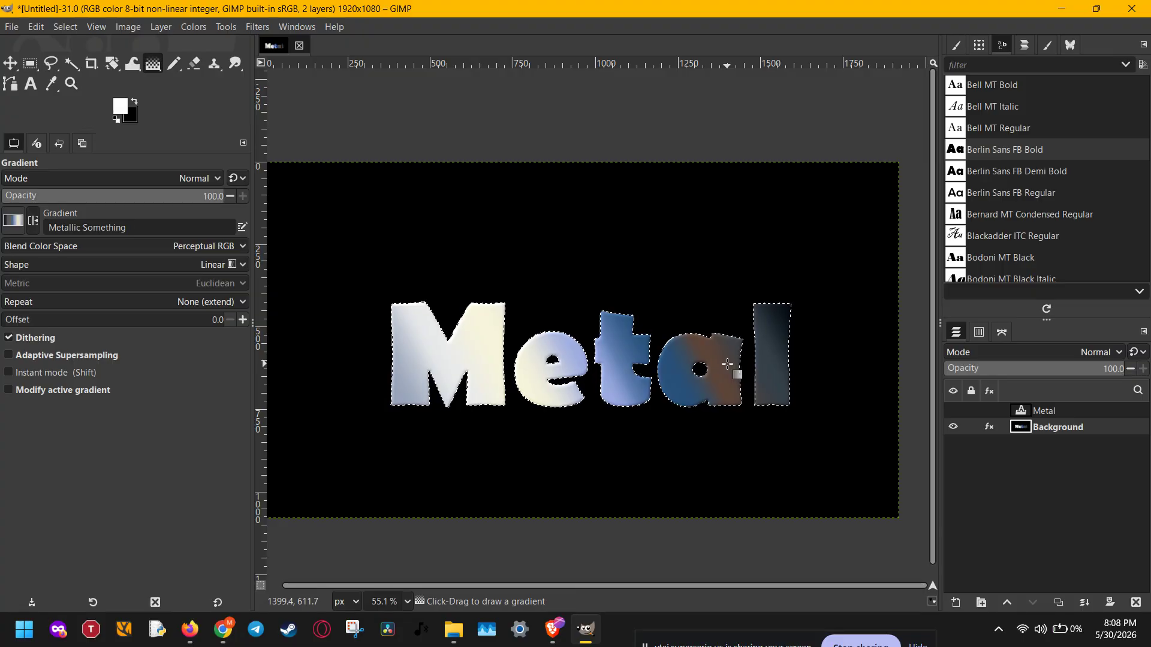
# Step: Duplicate the Background layer and select the original layer underneath the copy
pyautogui.scroll(-2, 727, 364)
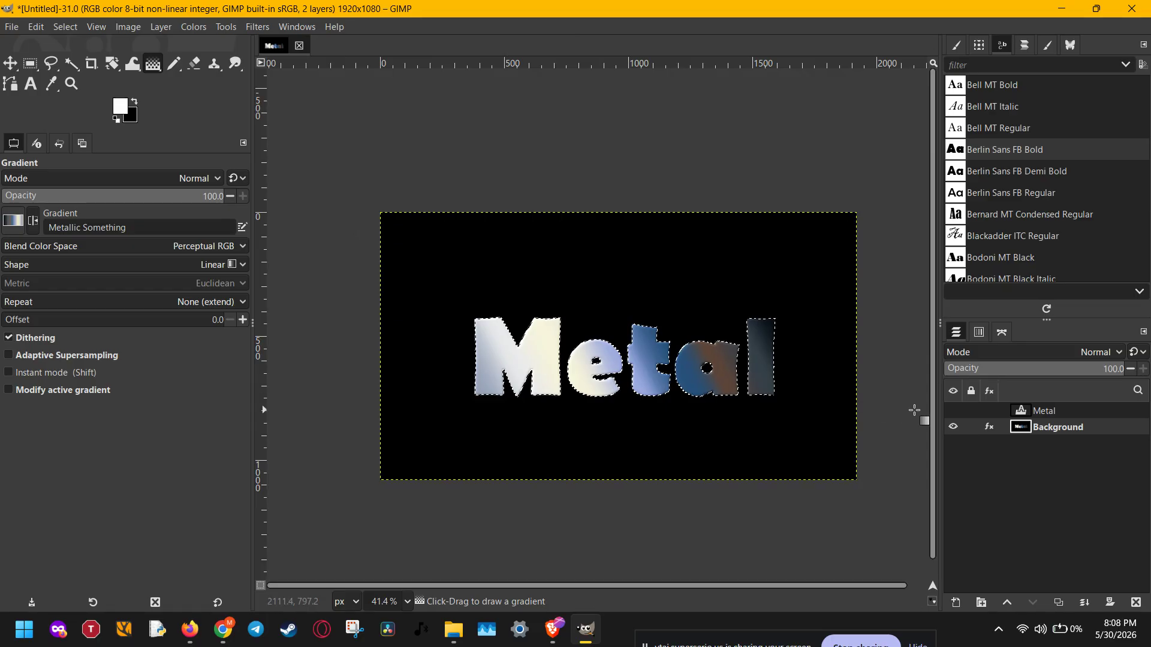
pyautogui.rightClick(1049, 429)
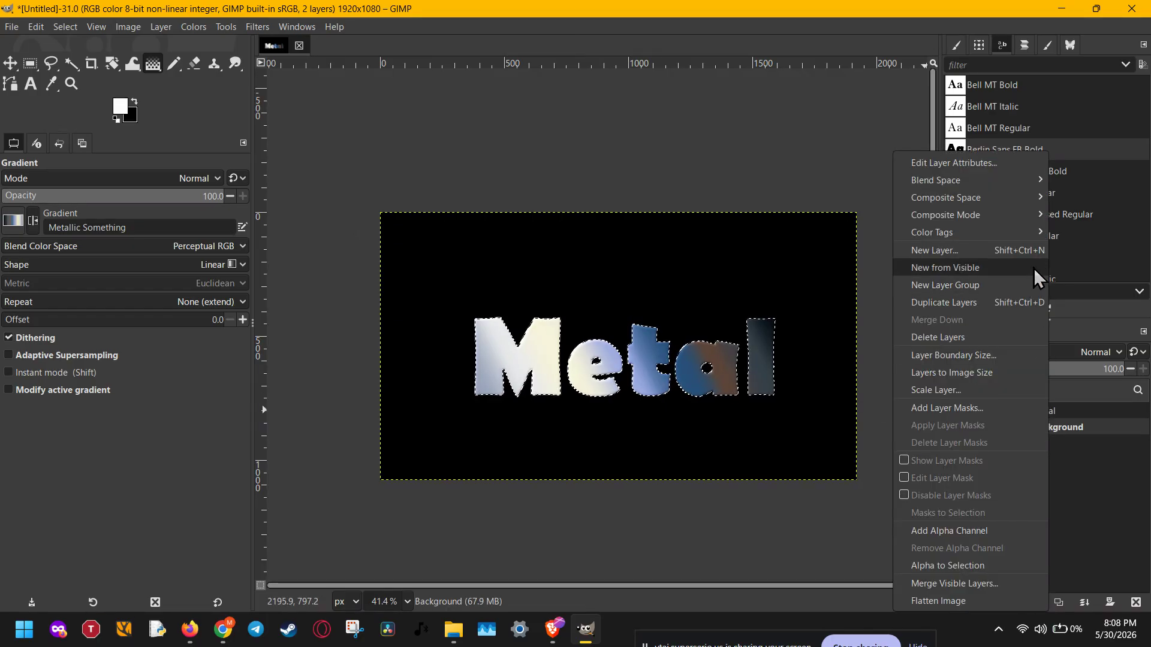
pyautogui.click(1033, 302)
pyautogui.click(1041, 439)
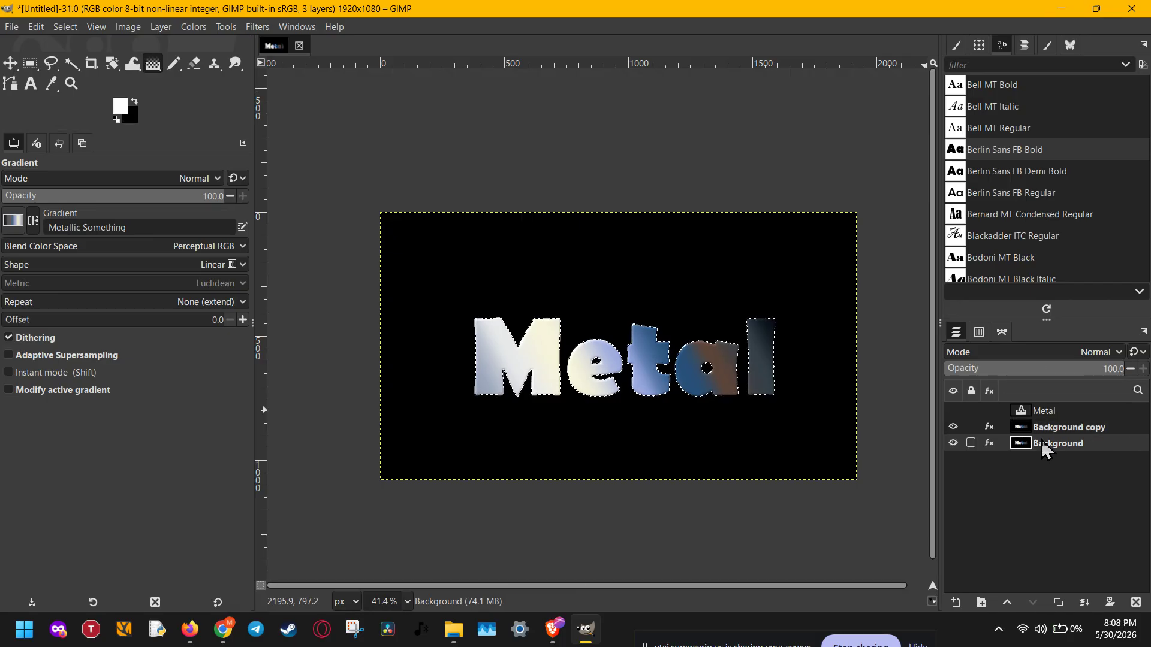
pyautogui.click(257, 27)
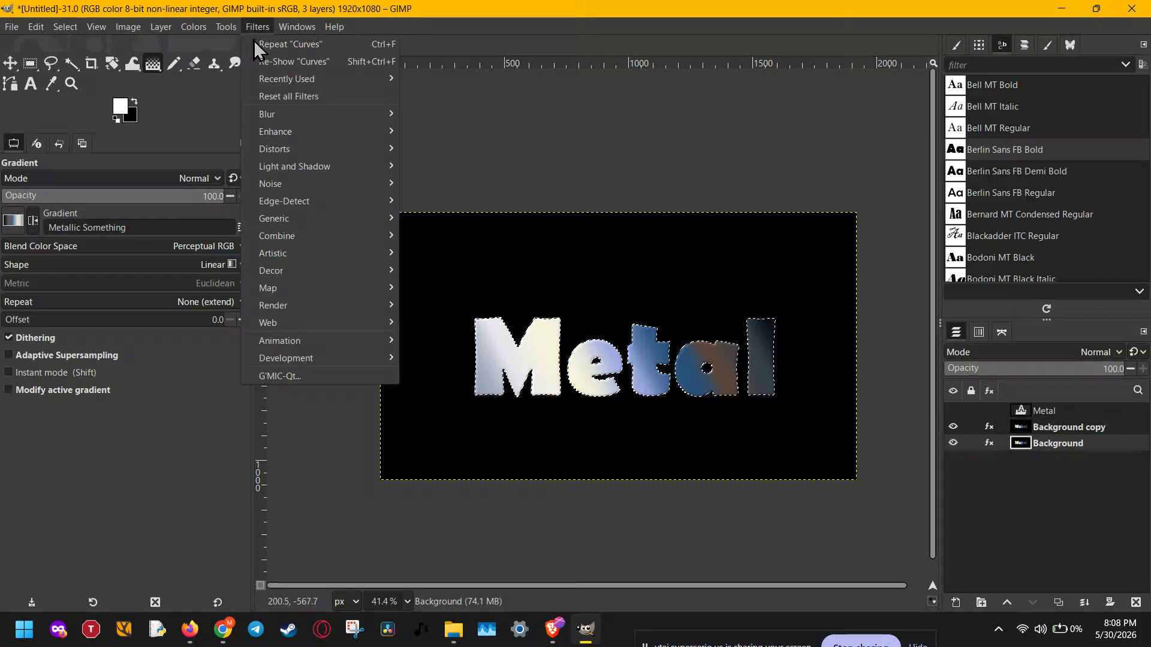
pyautogui.moveTo(286, 115)
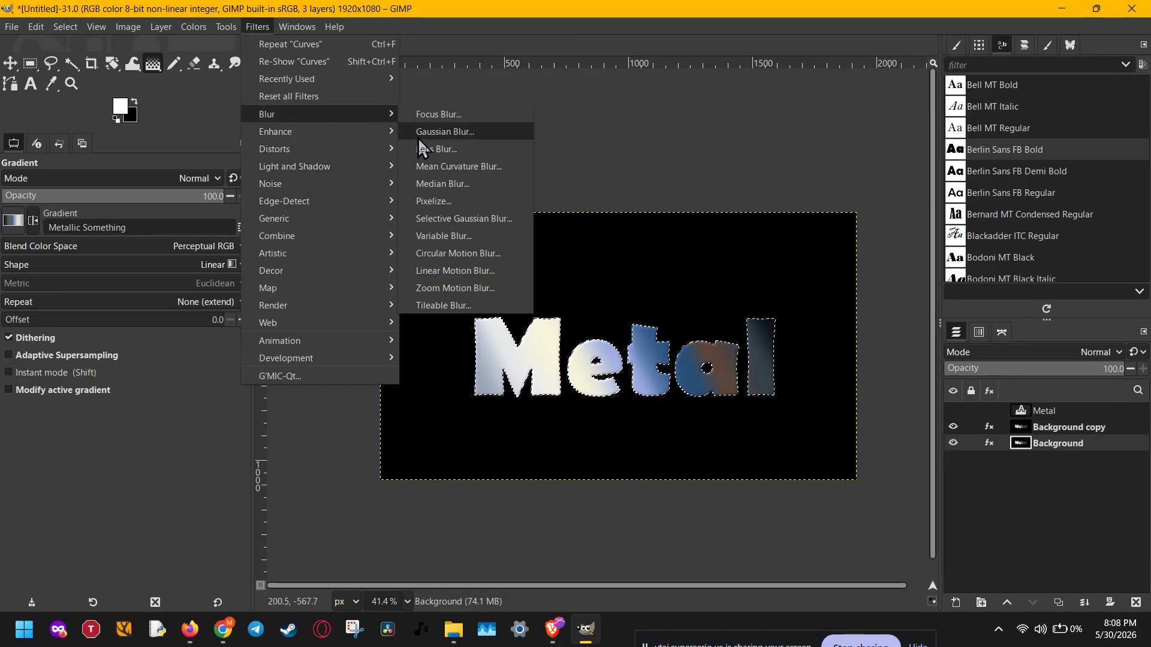
pyautogui.click(450, 131)
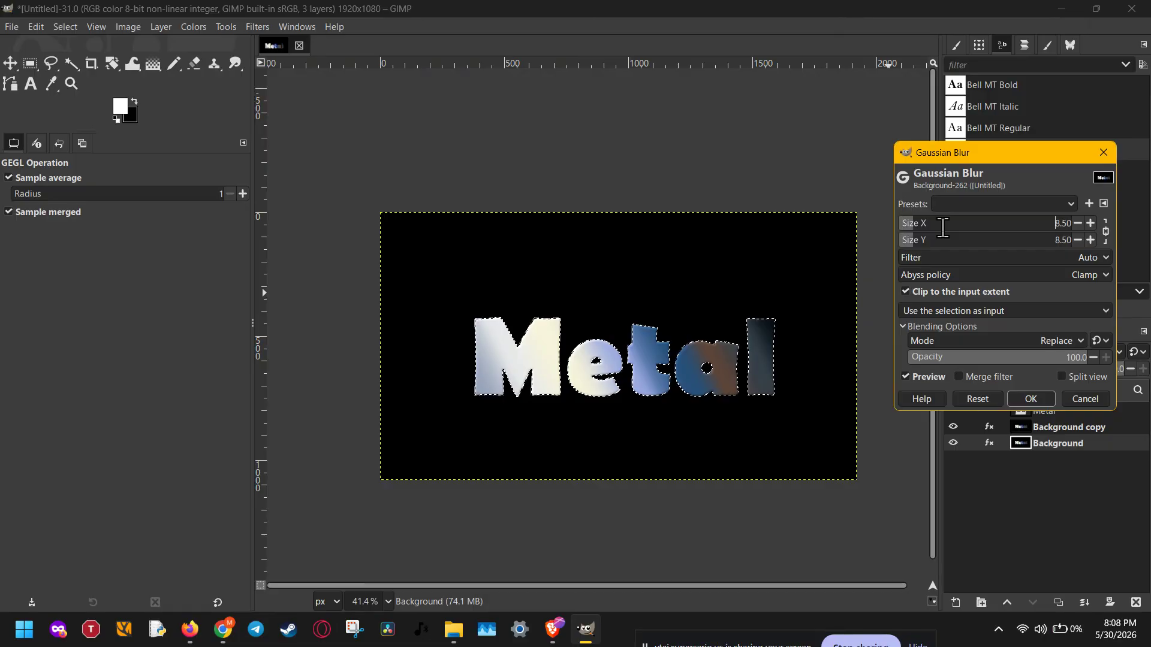
pyautogui.click(943, 224)
pyautogui.moveTo(943, 231)
pyautogui.mouseDown()
pyautogui.moveTo(995, 229)
pyautogui.moveTo(945, 229)
pyautogui.mouseUp()
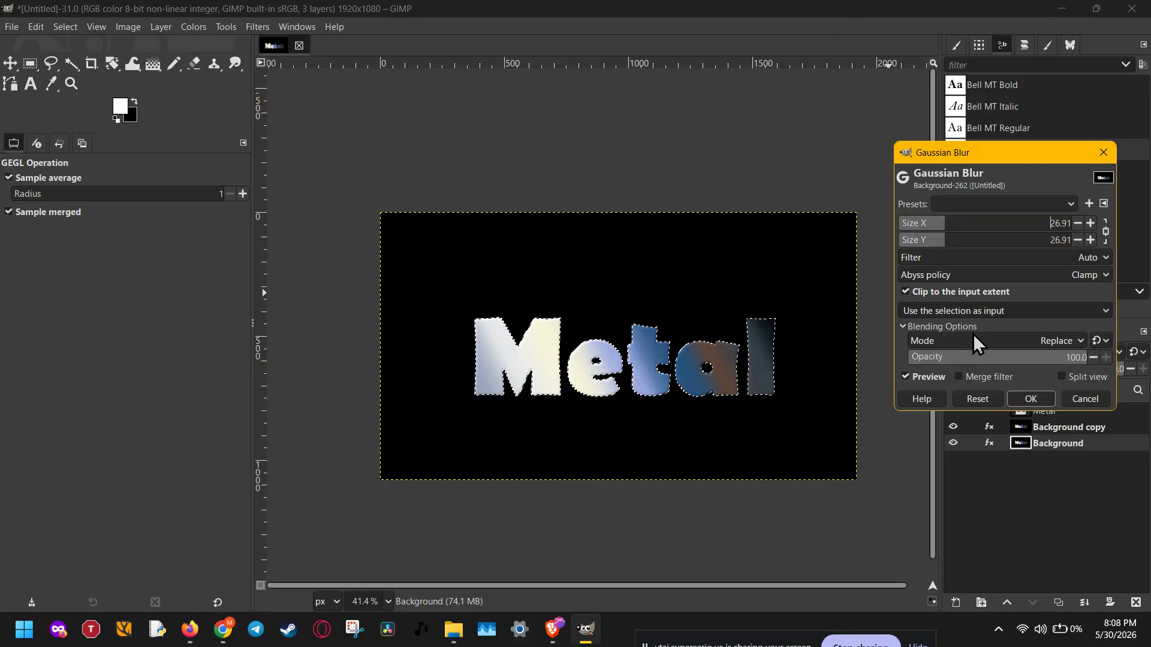
pyautogui.click(953, 427)
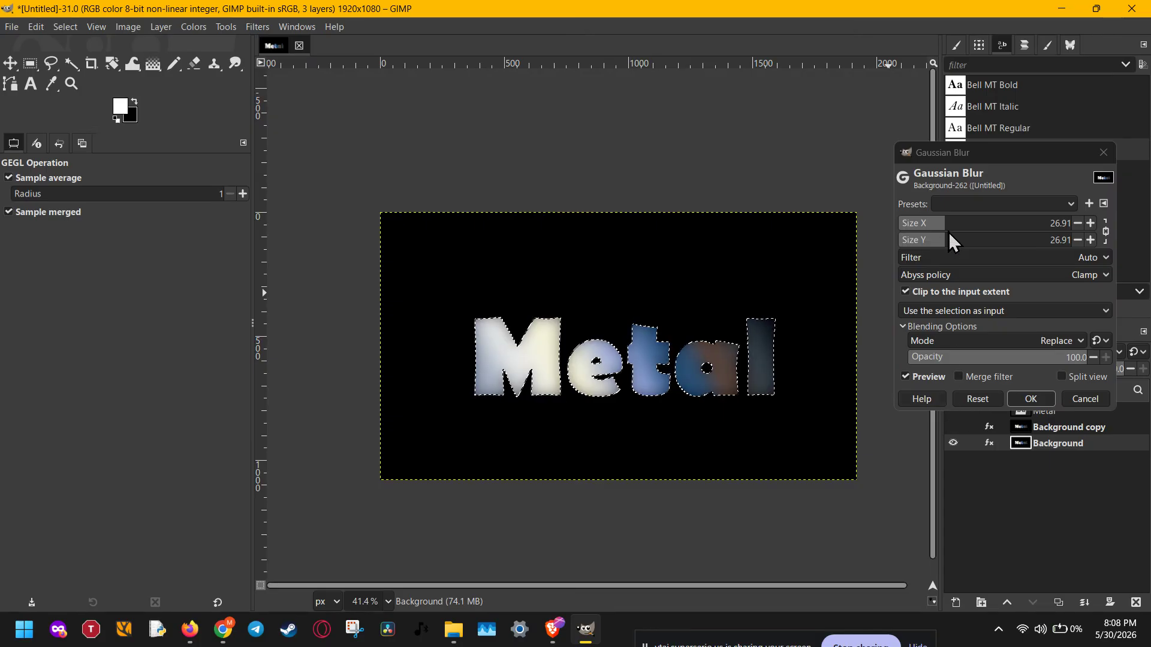
pyautogui.click(1085, 398)
pyautogui.press('g')
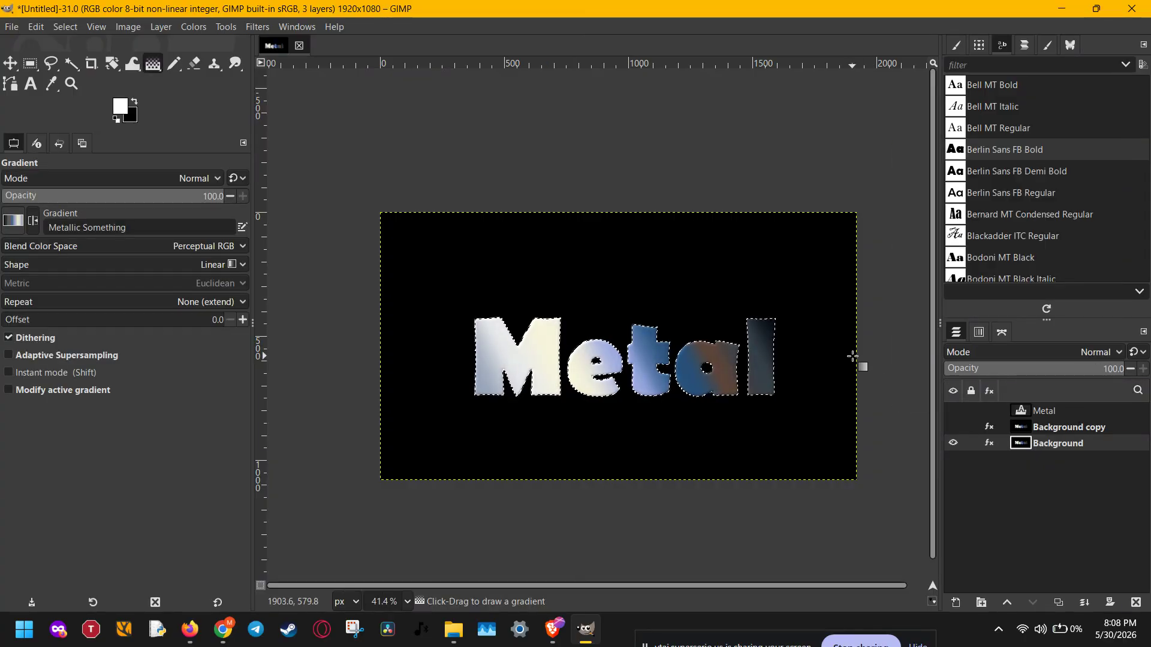
# Step: Repeat the Gaussian Blur on the original Background layer with nothing selected, and make Background copy visible above it
pyautogui.hotkey('ctrl', 'shift', 'a')
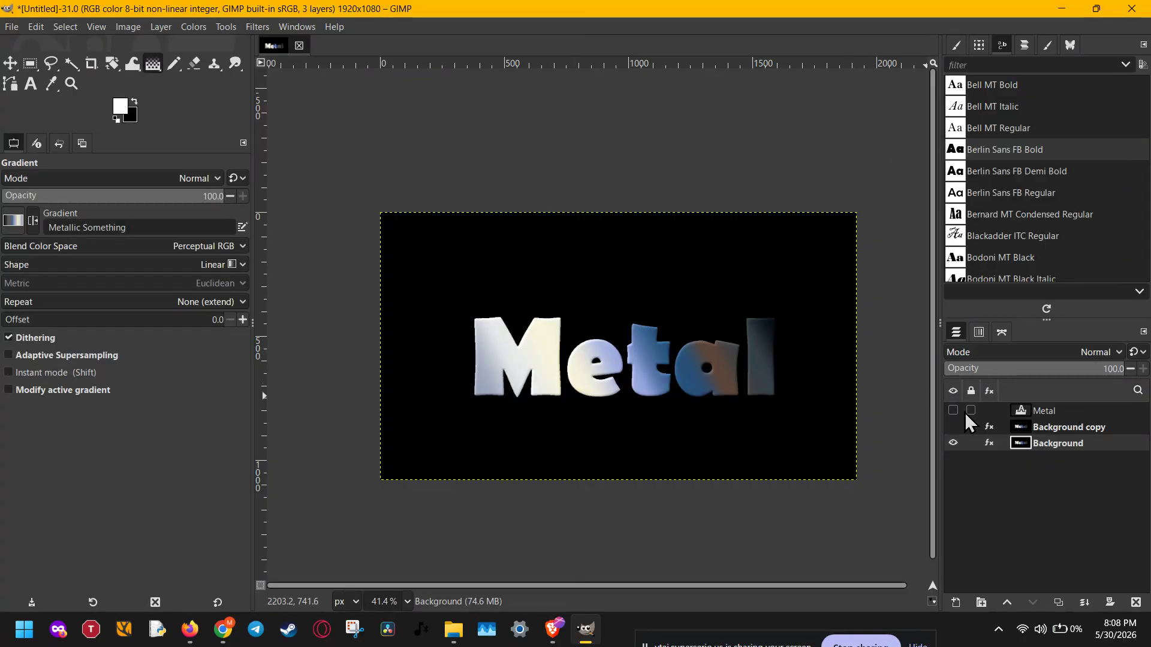
pyautogui.click(248, 27)
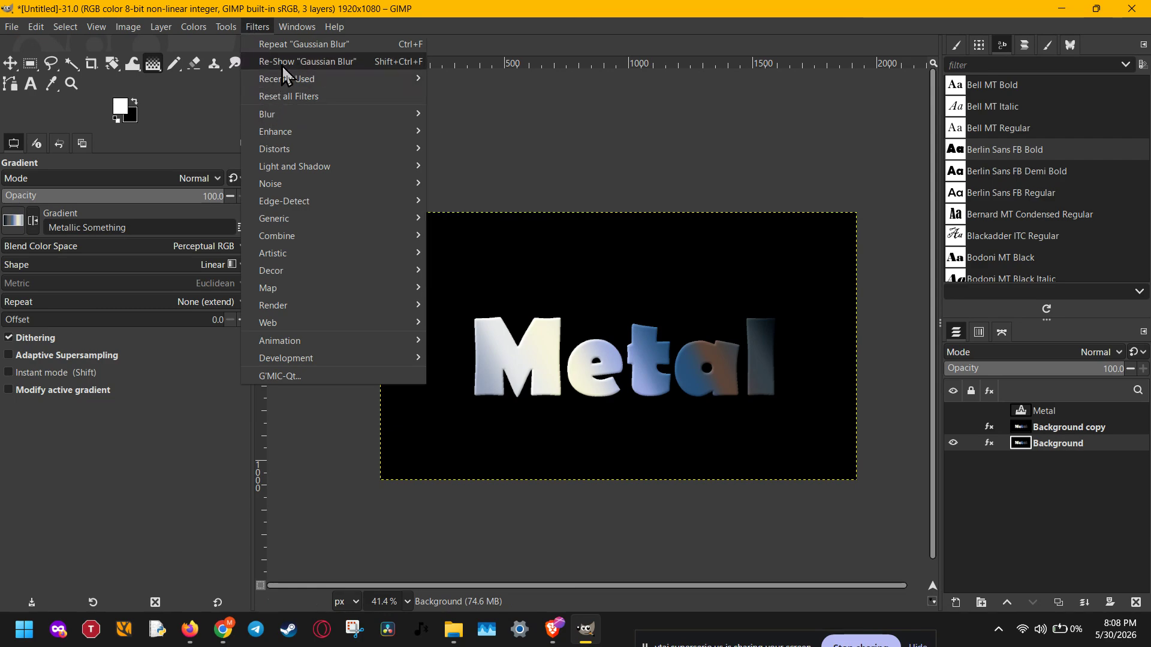
pyautogui.click(285, 46)
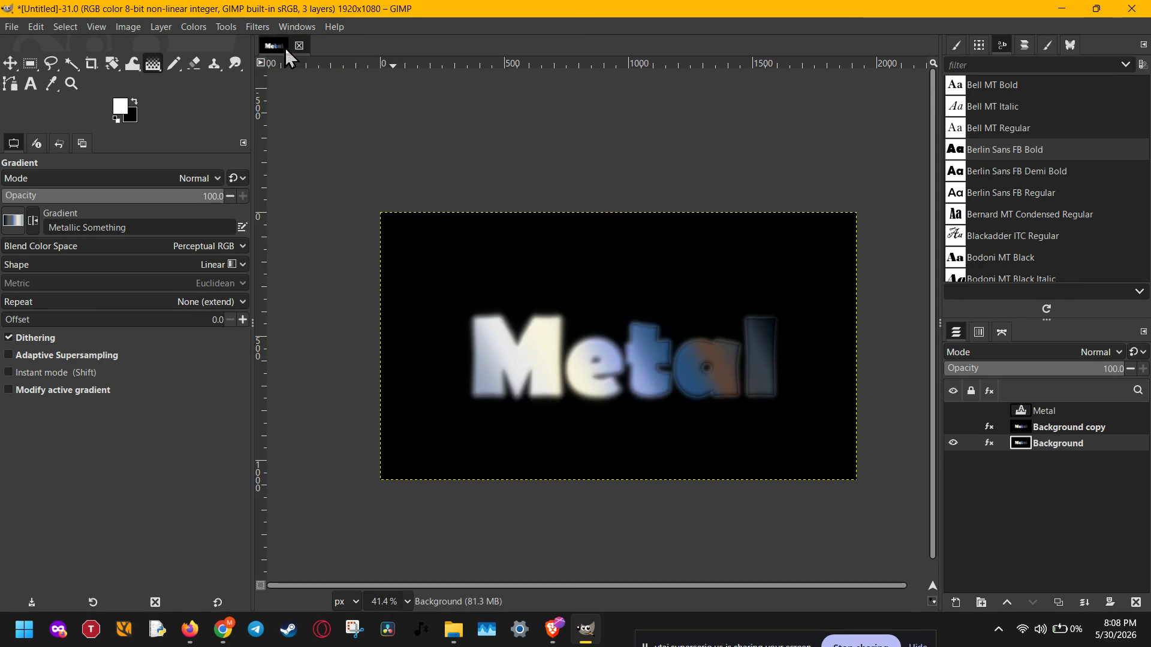
pyautogui.click(953, 426)
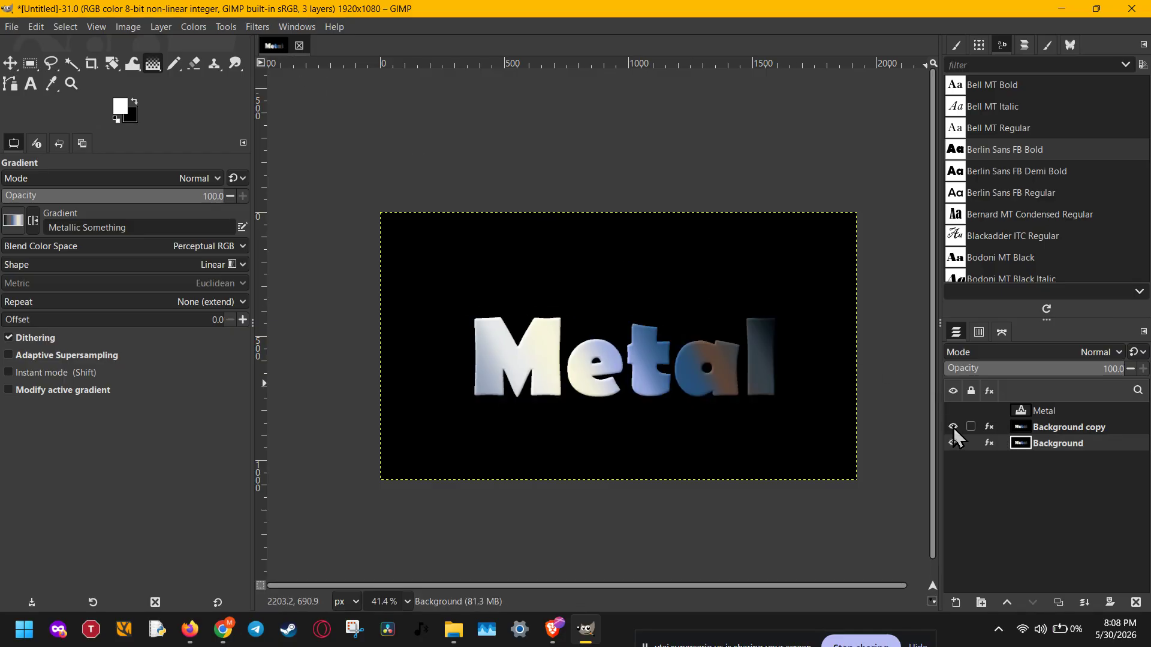
# Step: Toggle Background copy's visibility to compare the sharp letter edges with the blurred layer underneath
pyautogui.scroll(4, 628, 342)
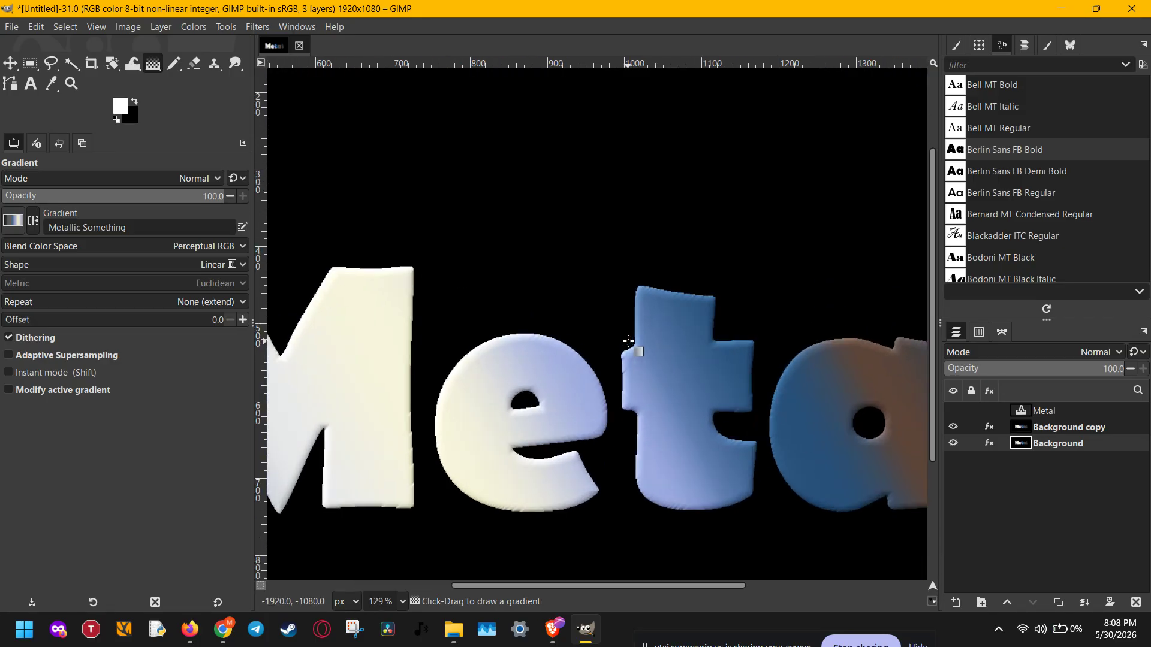
pyautogui.scroll(6, 629, 341)
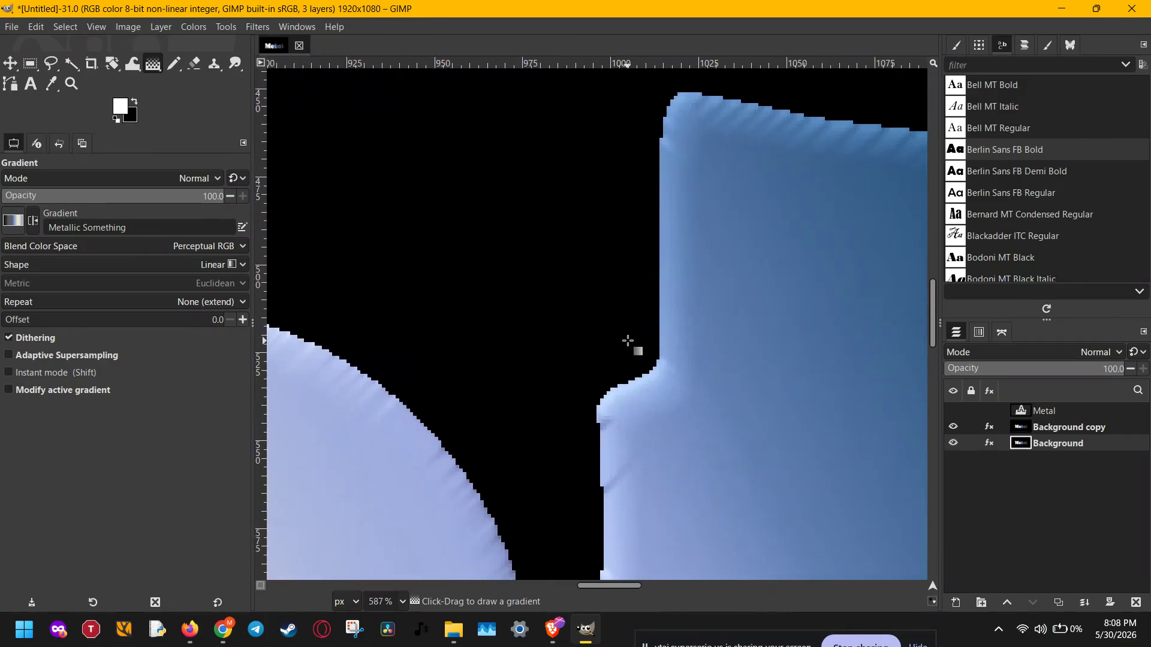
pyautogui.click(953, 427)
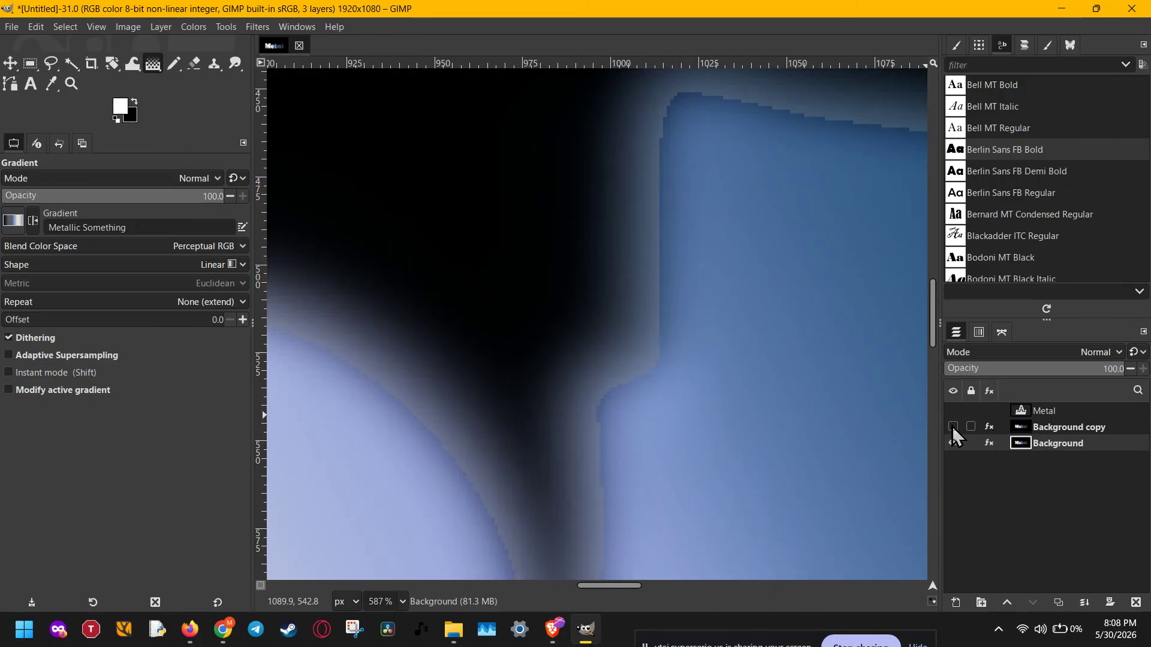
pyautogui.click(954, 426)
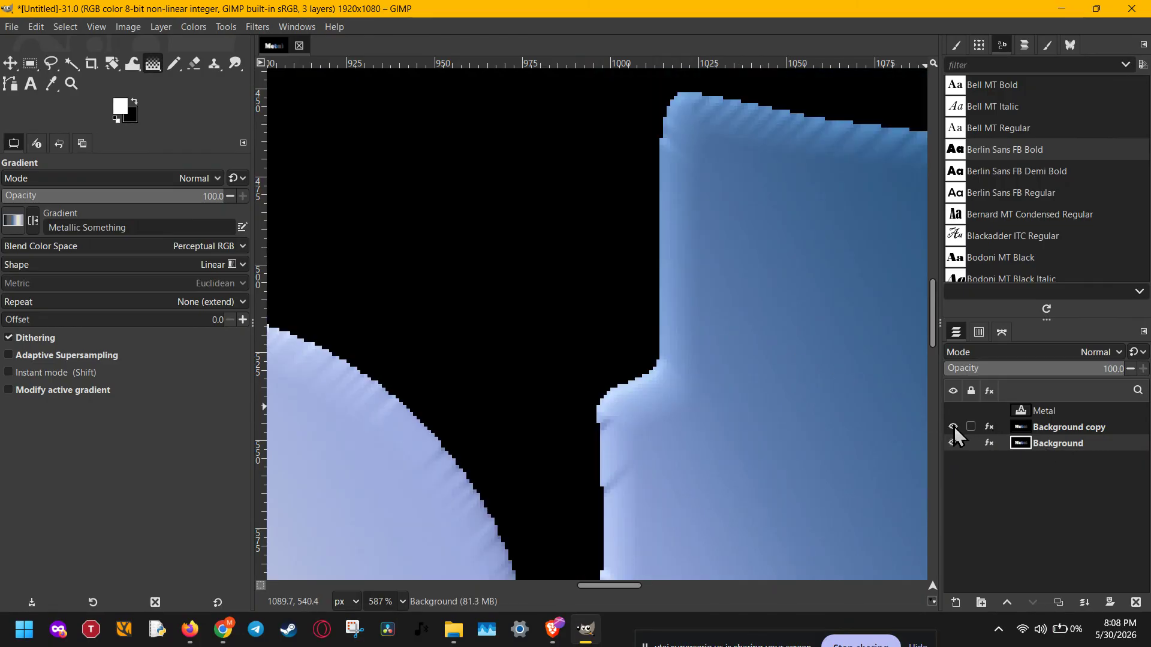
pyautogui.click(954, 426)
pyautogui.scroll(-8, 771, 375)
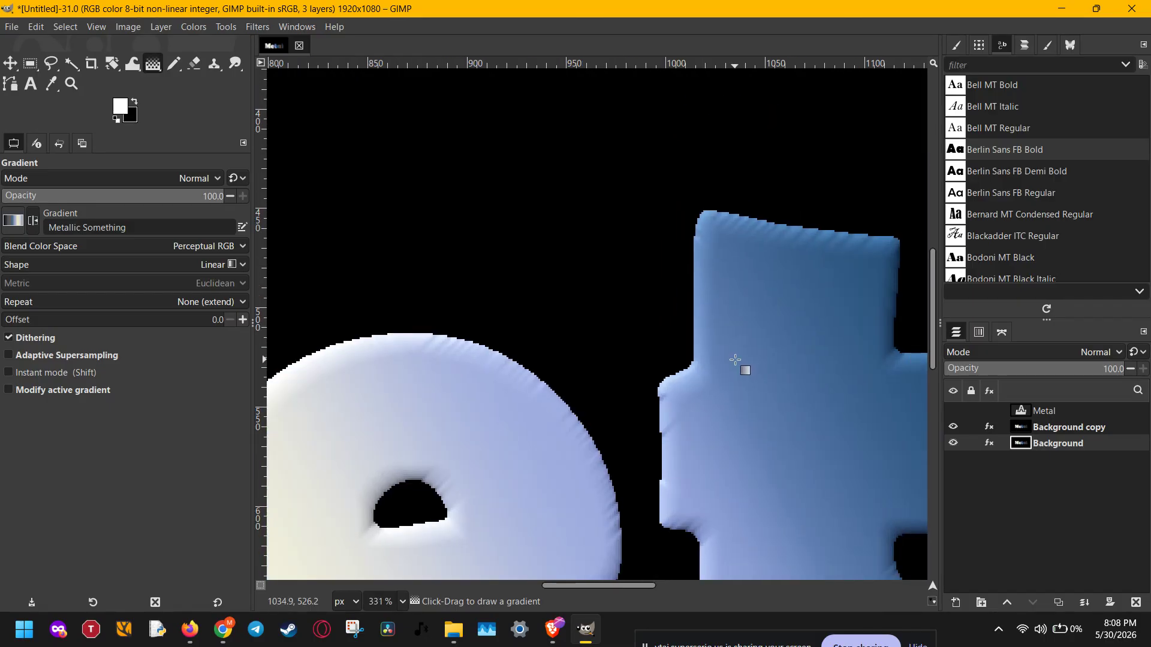
# Step: Add an alpha channel to Background copy, delete the black area around its letters using Fuzzy Select, and clear the selection
pyautogui.rightClick(1057, 430)
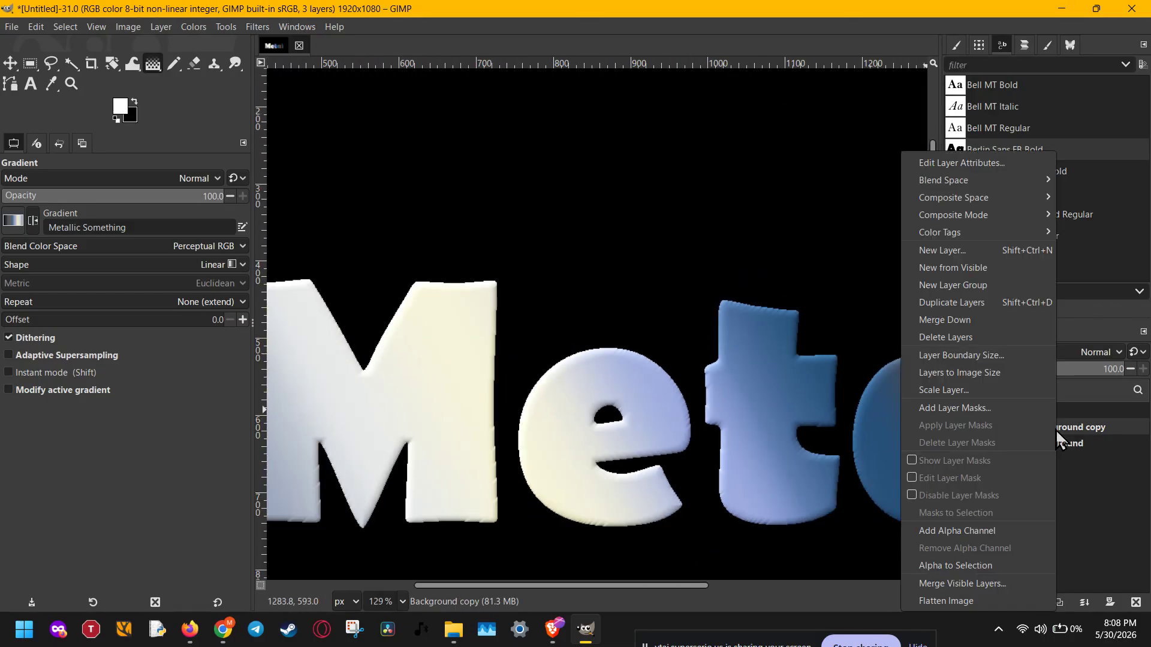
pyautogui.click(956, 530)
pyautogui.scroll(-2, 822, 488)
pyautogui.scroll(-3, 822, 488)
pyautogui.hscroll(3, 728, 399)
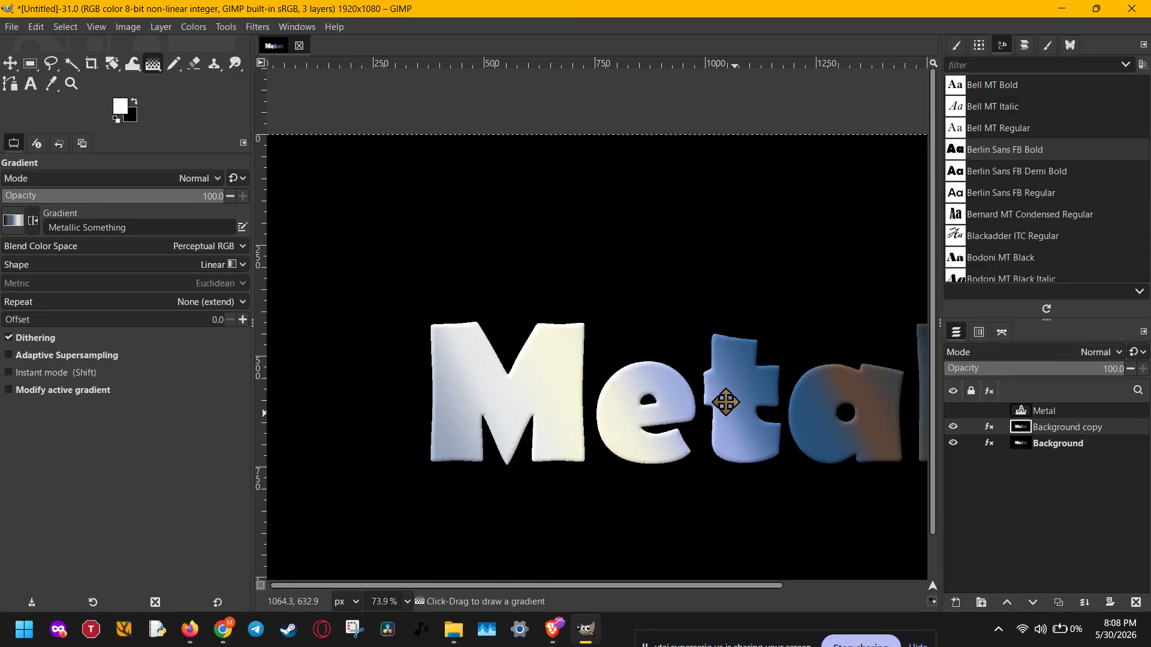
pyautogui.press('u')
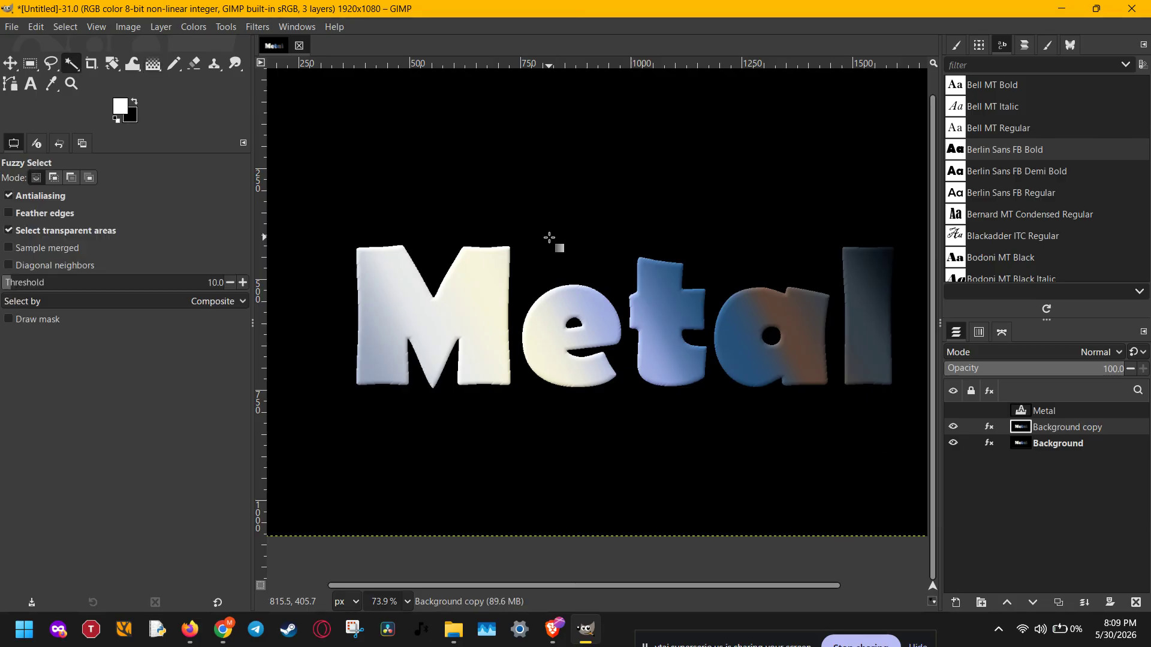
pyautogui.press('Delete')
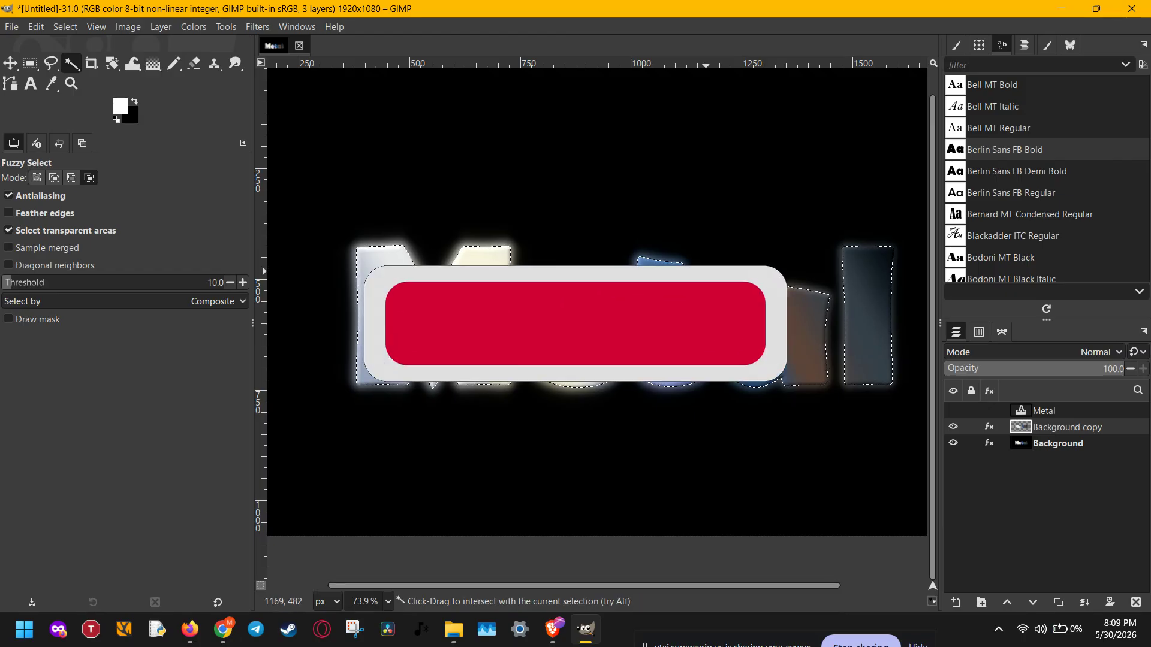
pyautogui.scroll(-3, 706, 272)
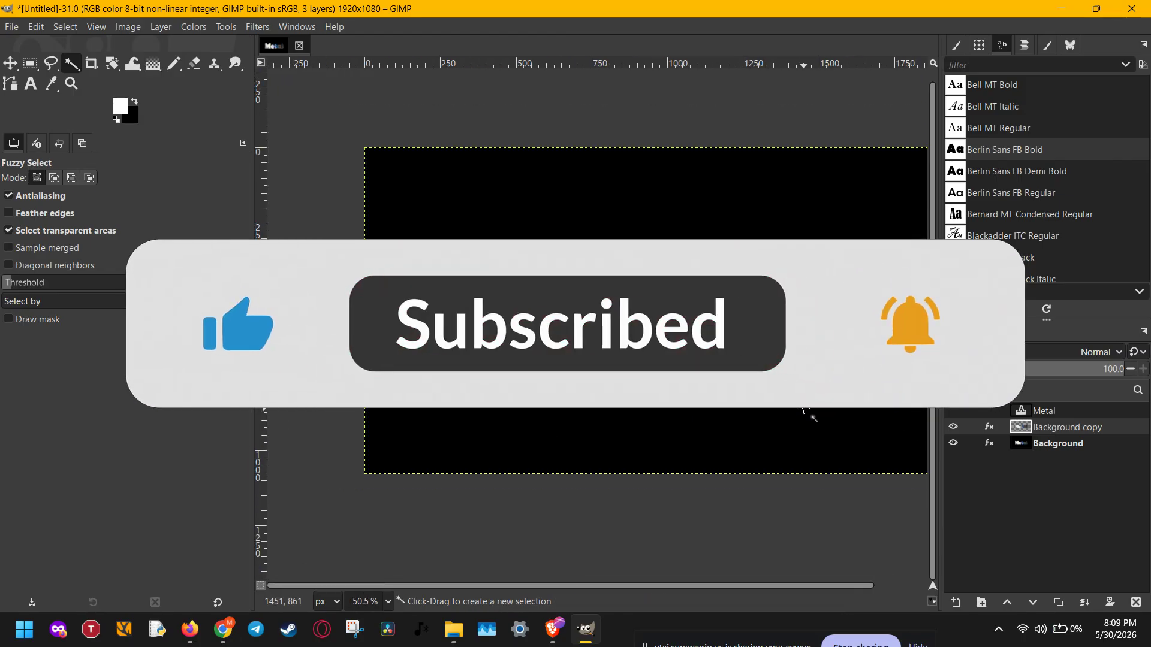
pyautogui.scroll(8, 797, 413)
pyautogui.scroll(4, 740, 328)
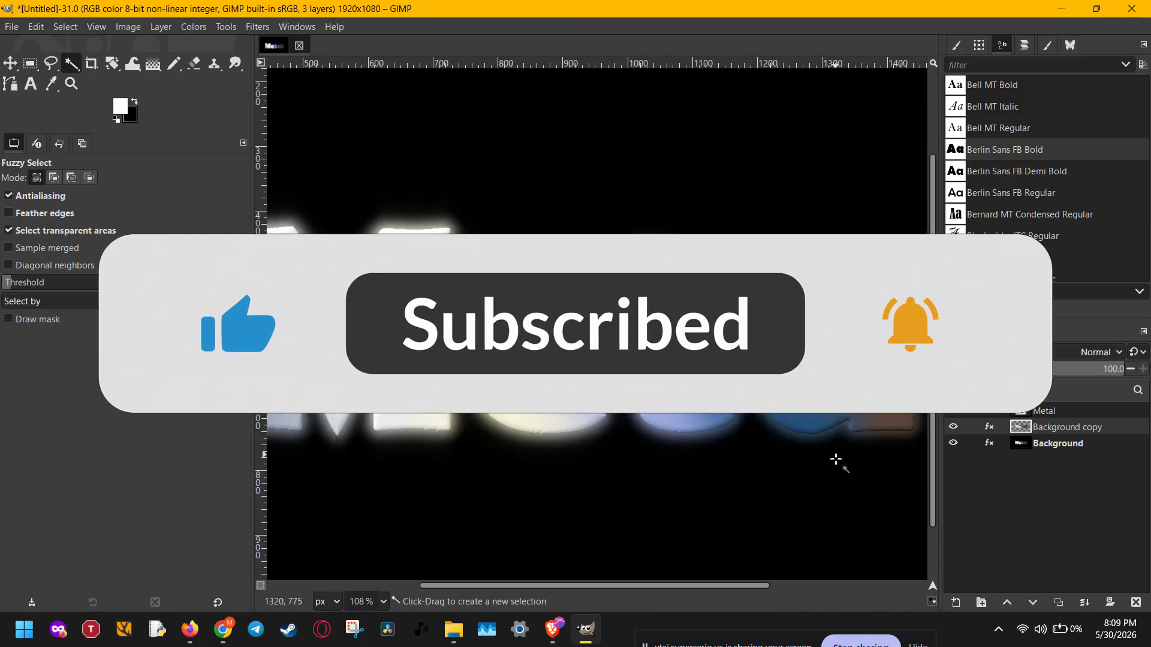